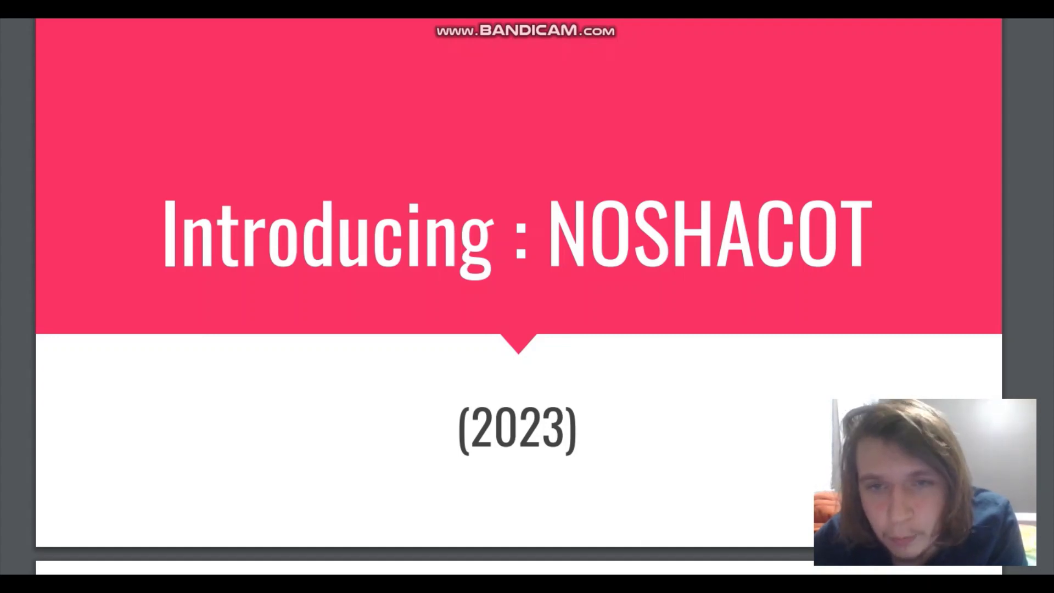
Read the NOSHACOT presentation from the title slide through the tool description, underlying data, and platform and development slides.
drag(461, 240, 872, 240)
click(872, 240)
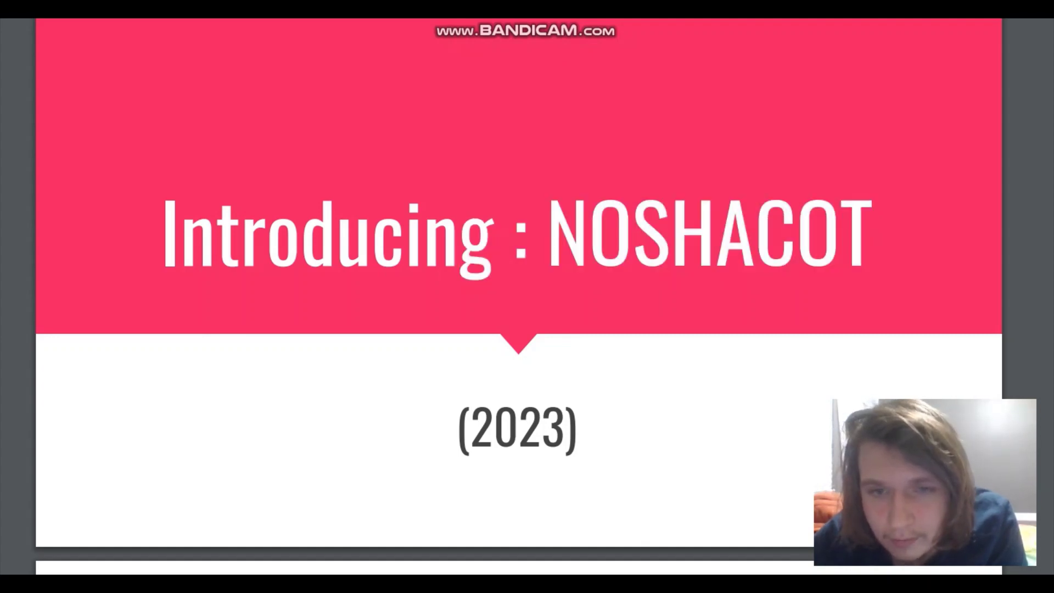
scroll(519, 294, down, 10)
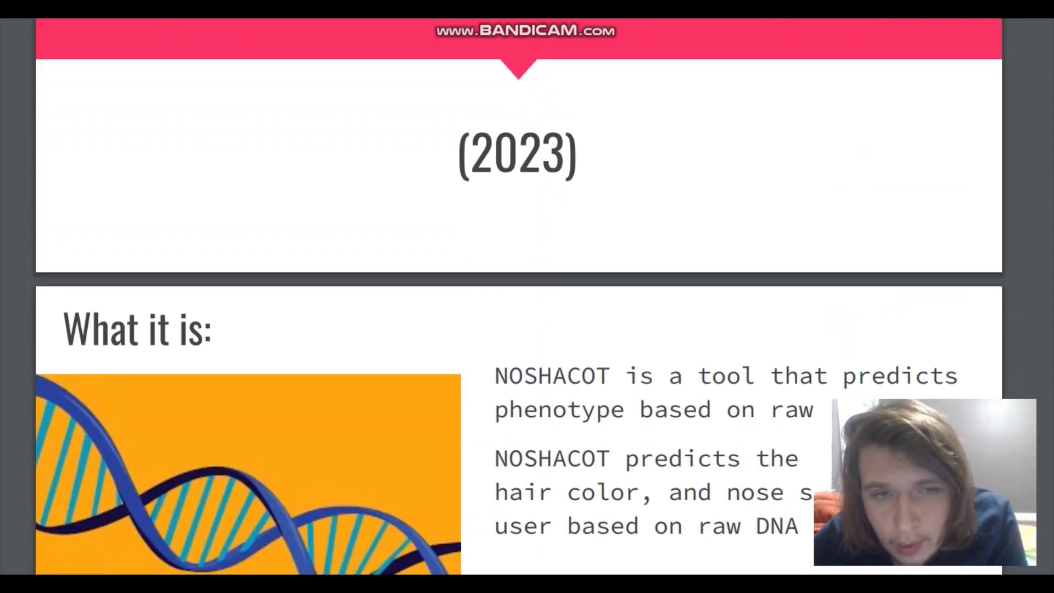
scroll(518, 294, up, 2)
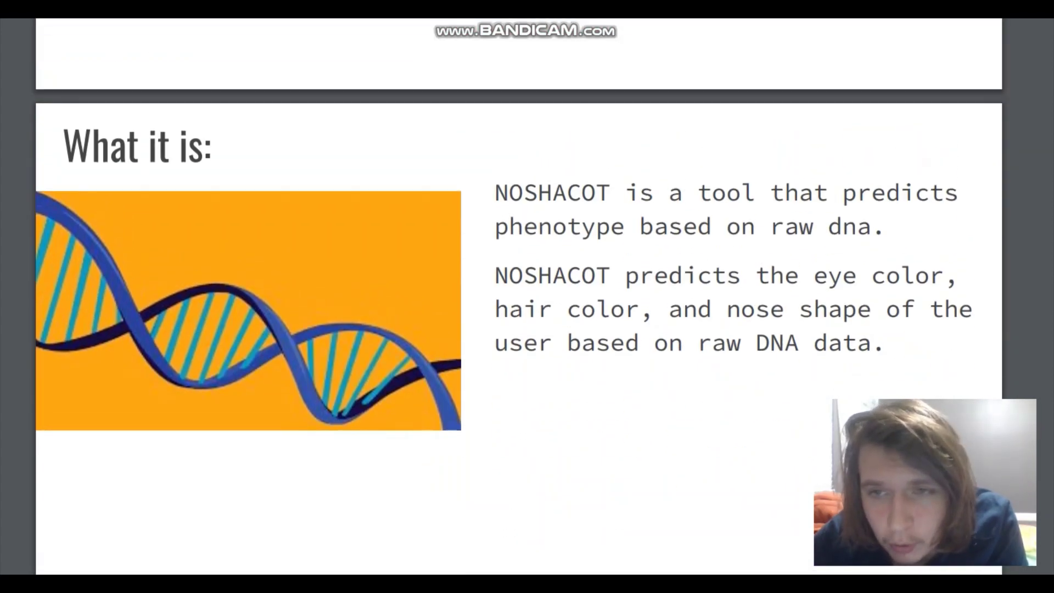
scroll(519, 294, down, 2)
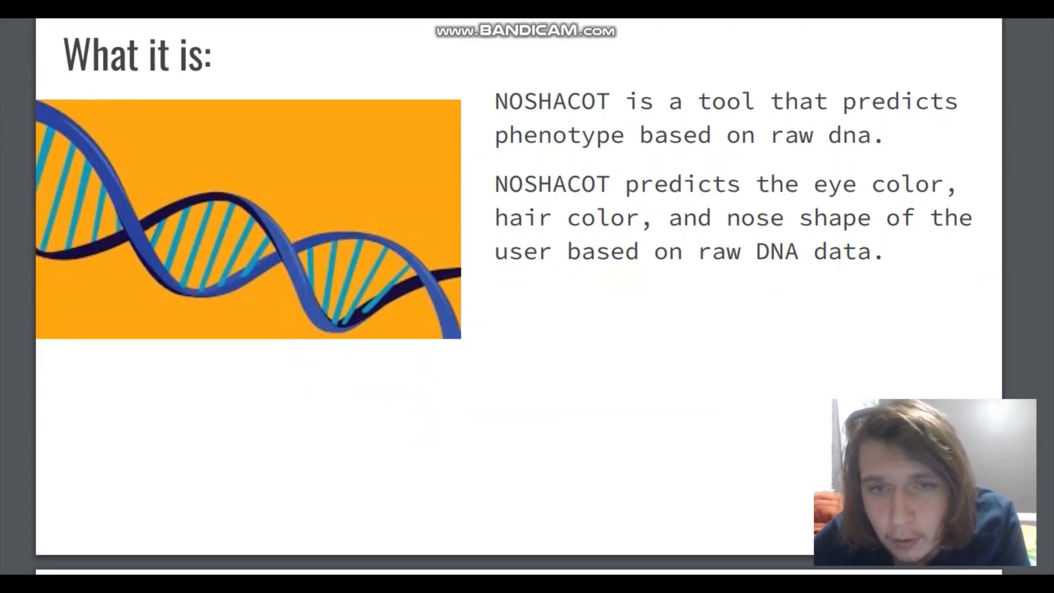
scroll(519, 294, down, 10)
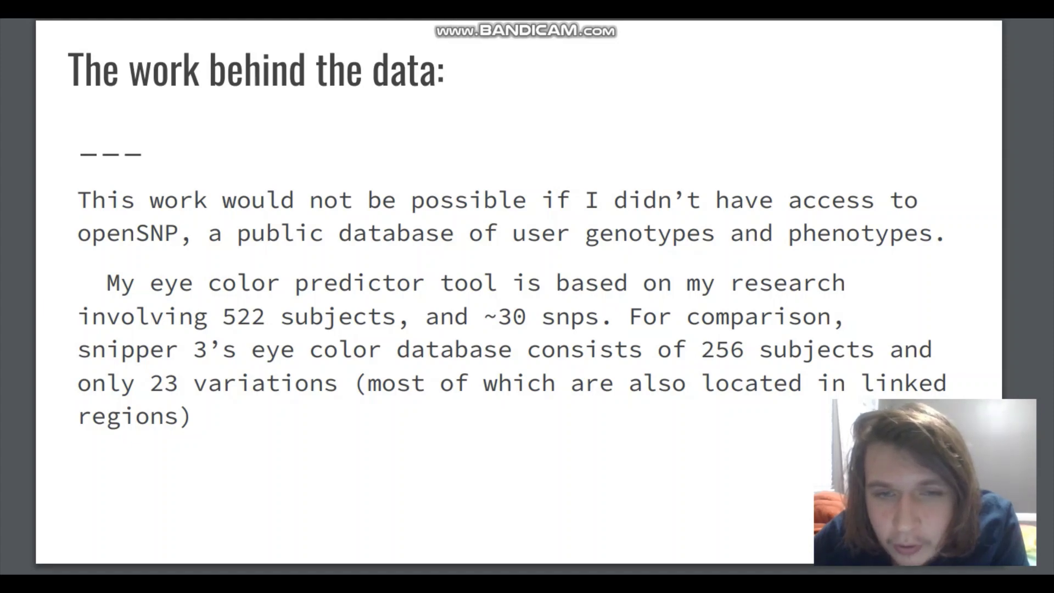
scroll(519, 296, down, 10)
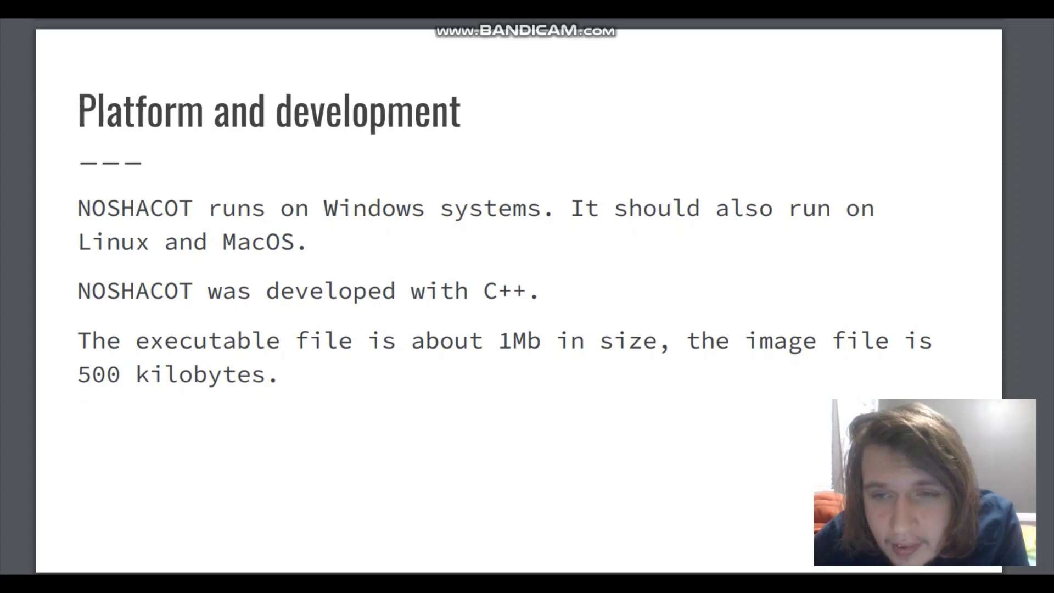
scroll(519, 296, down, 8)
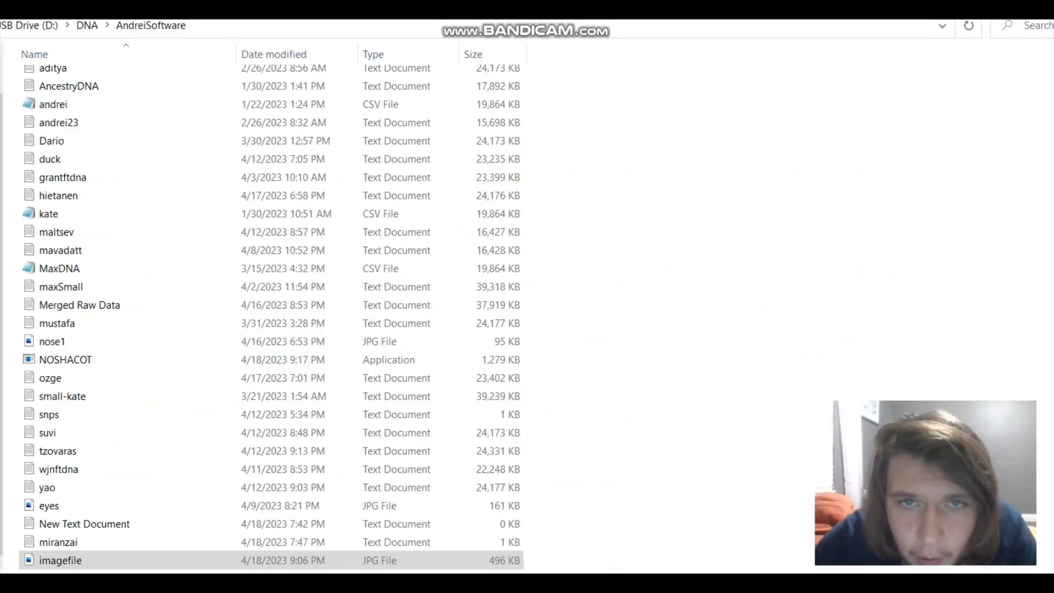
Find the NOSHACOT application in the AndreiSoftware folder and launch it.
scroll(270, 293, up, 1)
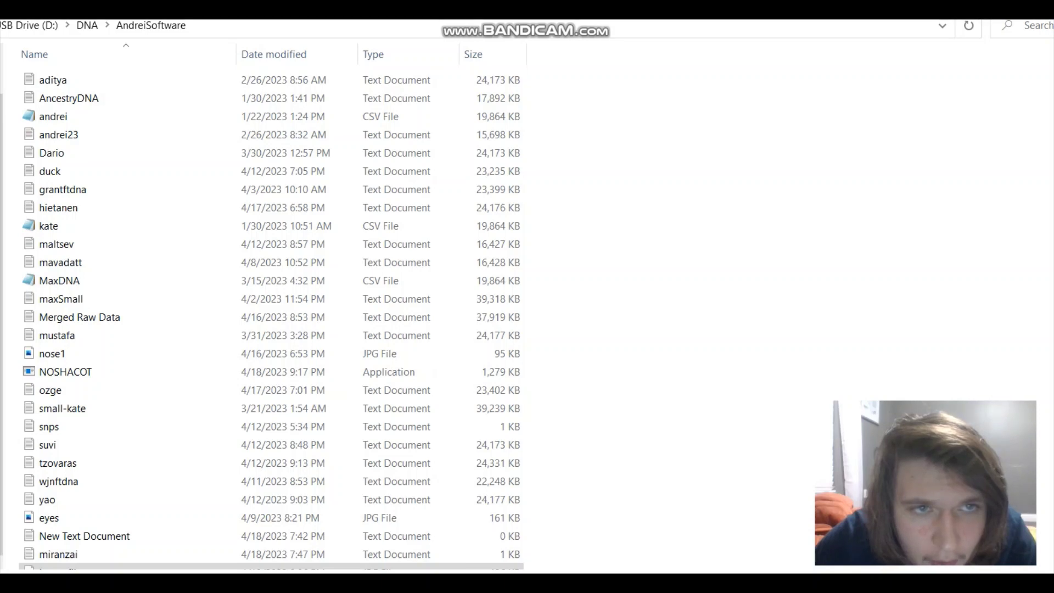
scroll(271, 204, down, 1)
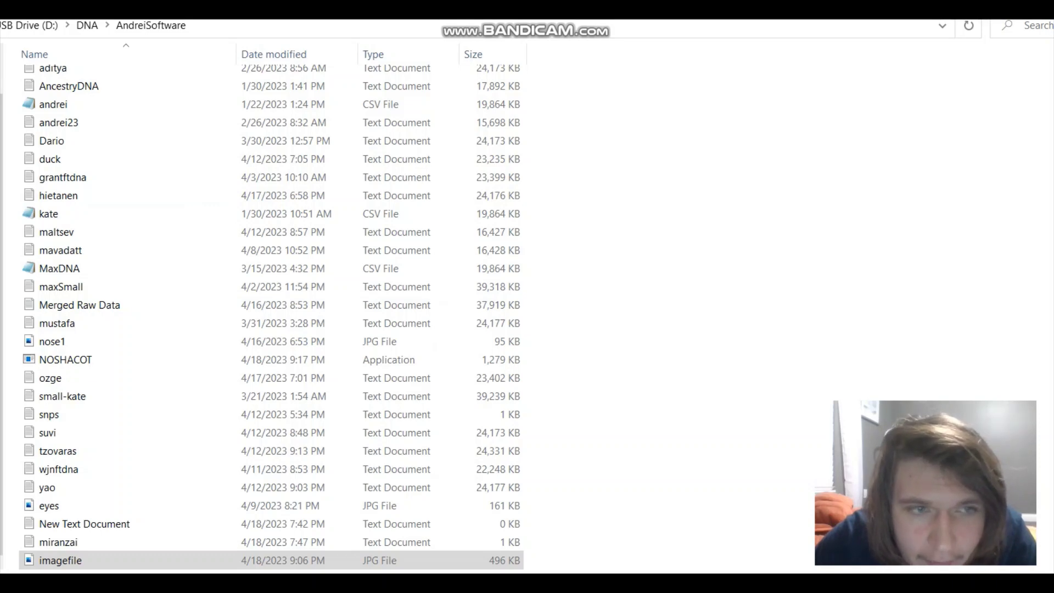
click(110, 104)
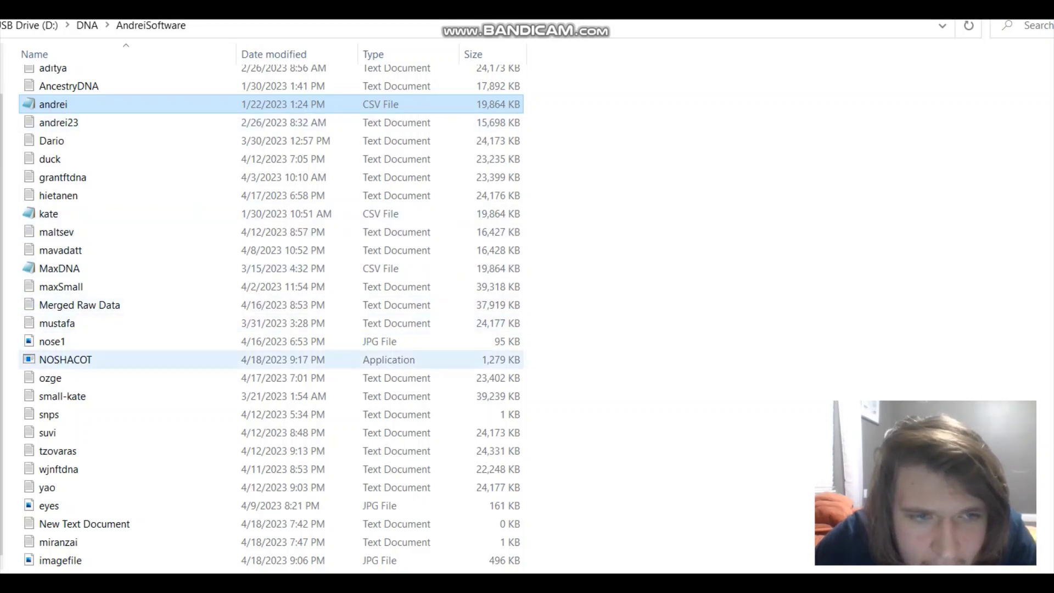
click(65, 360)
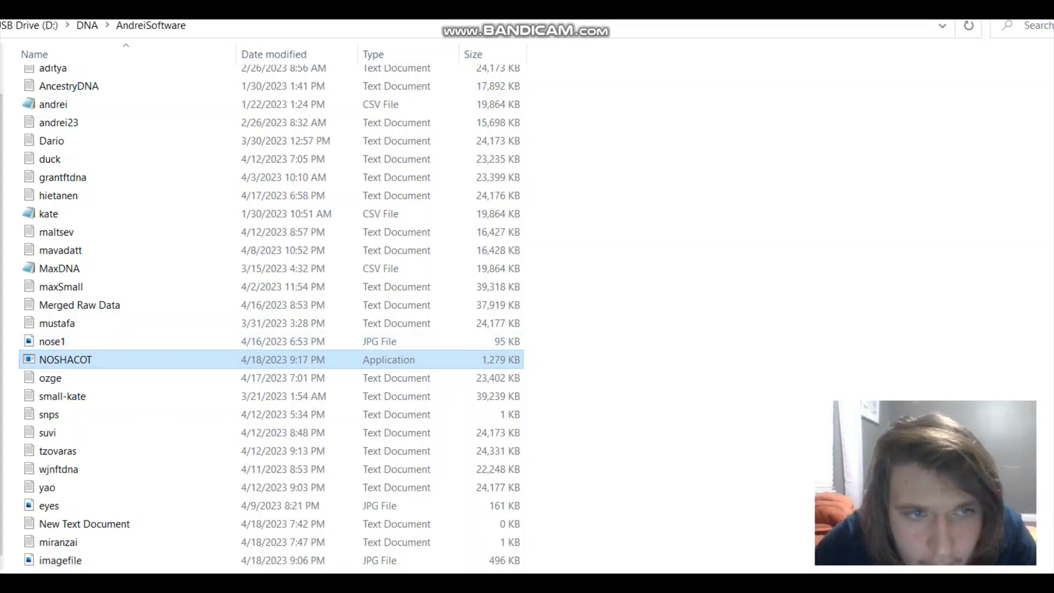
key(Return)
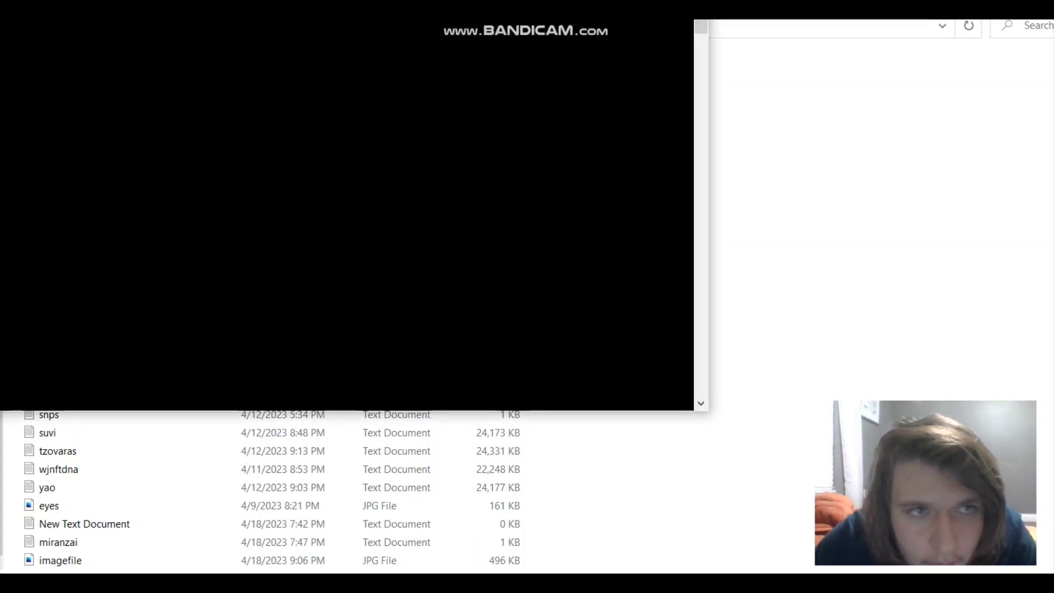
Move the console window clear of the file list and submit andrei.csv as the DNA file to analyse.
drag(55, 21, 186, 43)
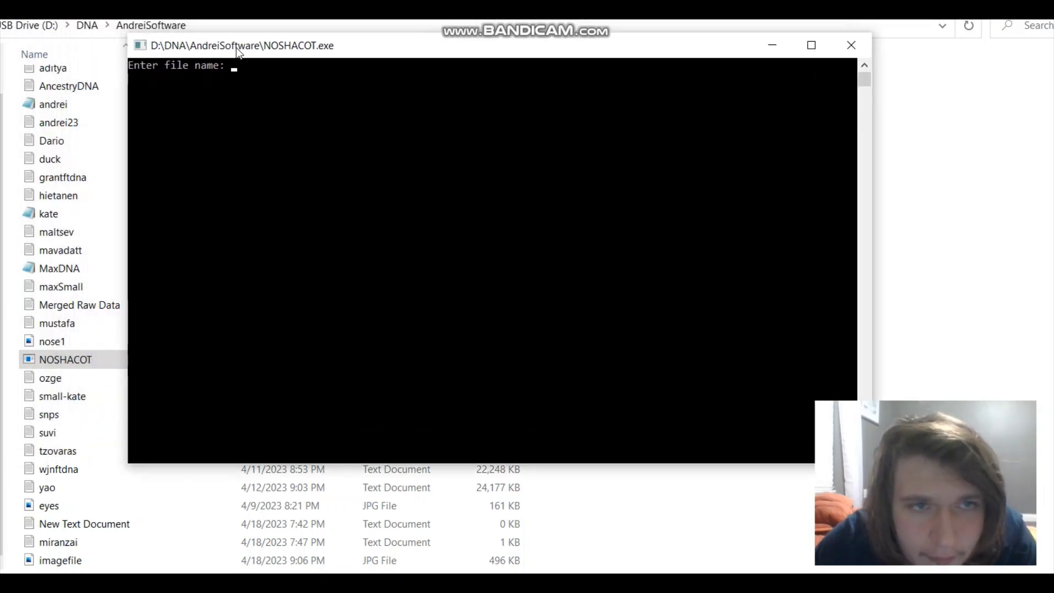
text(a)
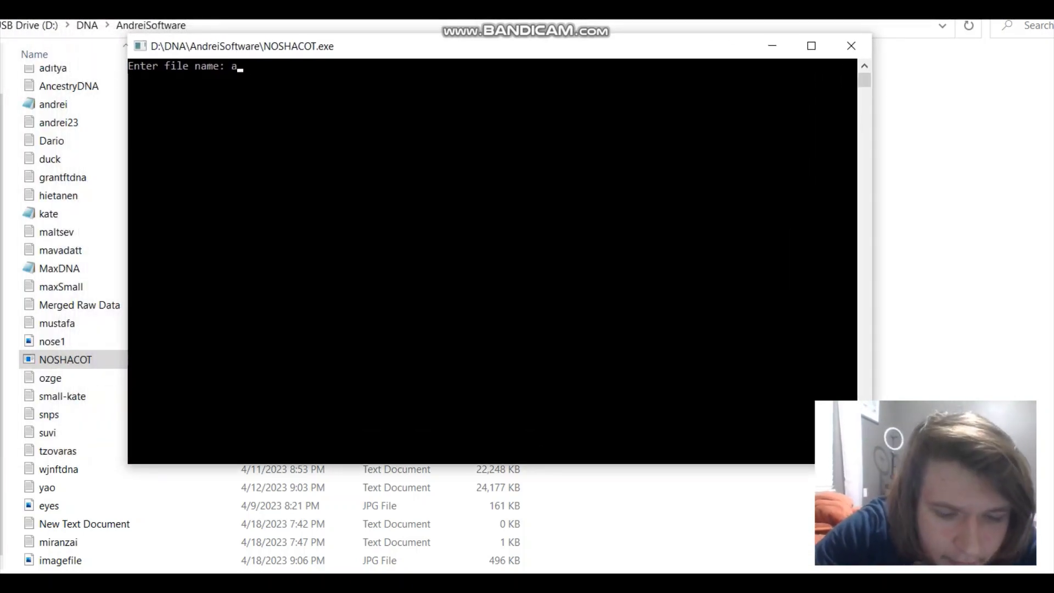
text(ndrei)
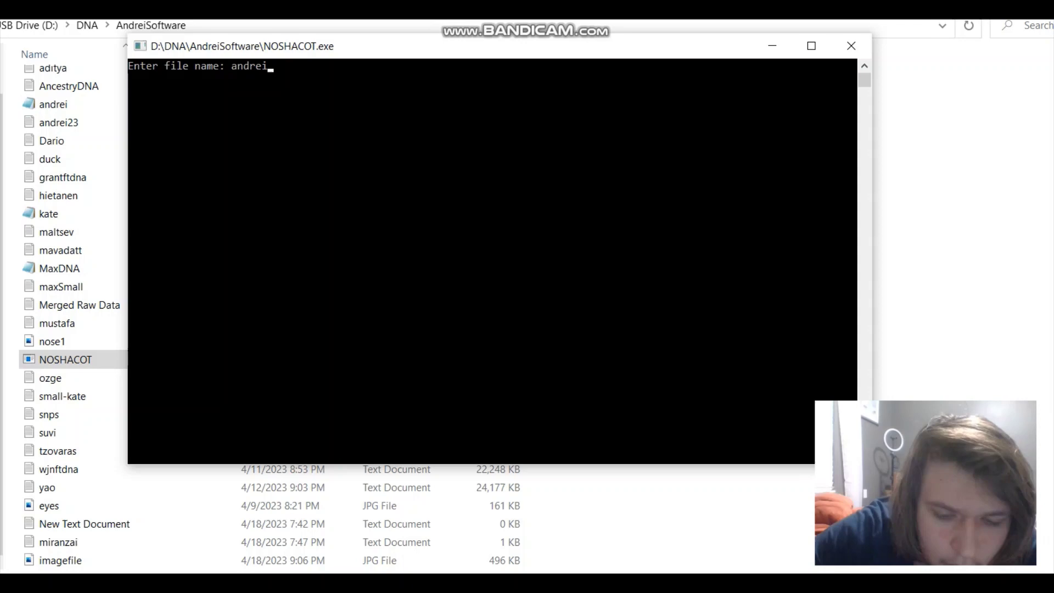
text(.csv)
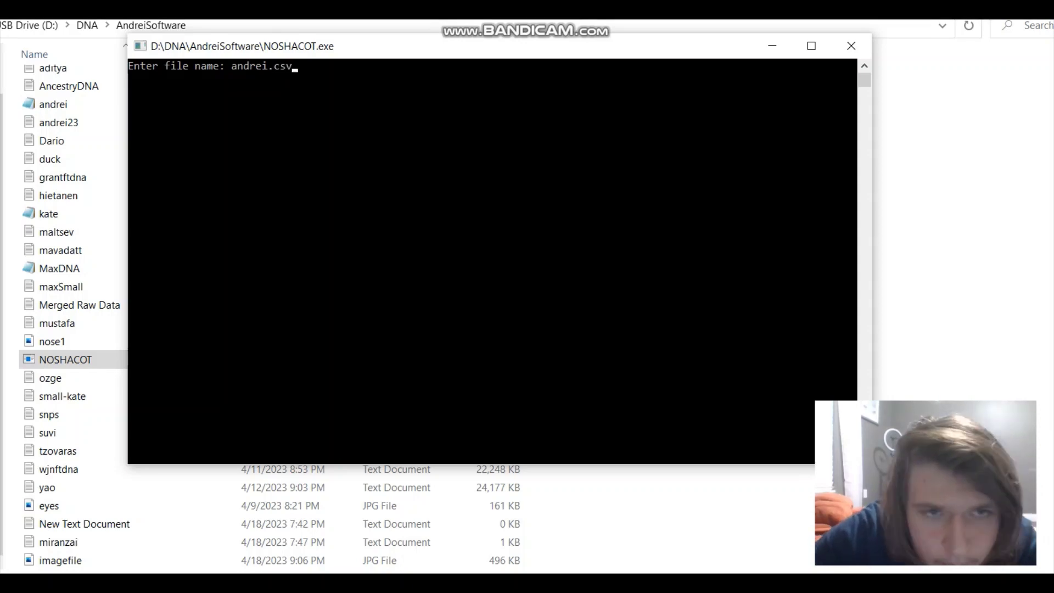
key(Return)
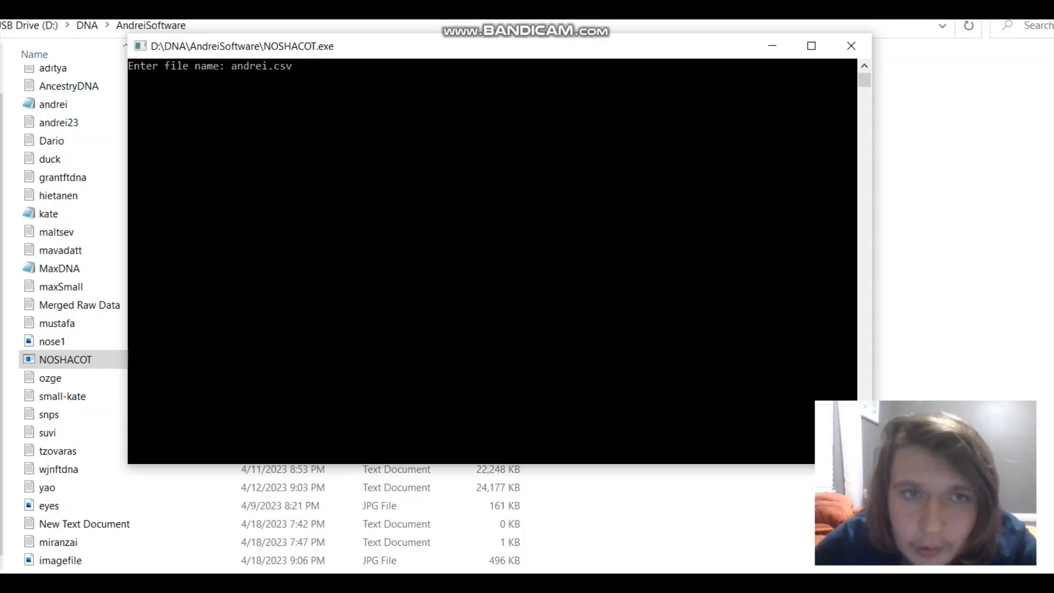
Examine the light hair allele results in the console output, including the KITLG, HERC2 and MC1R variants.
drag(532, 45, 533, 35)
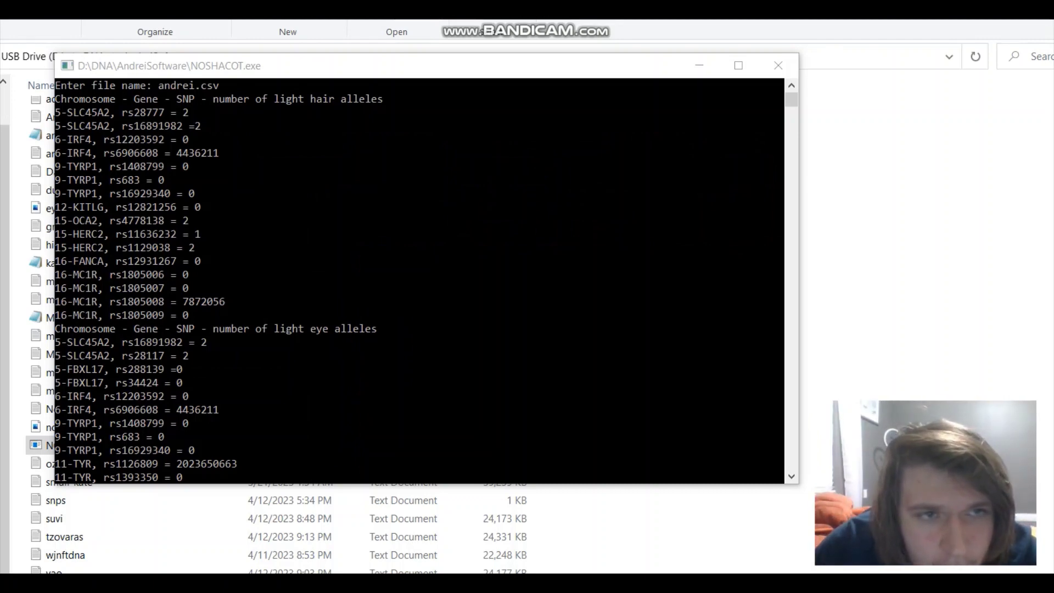
key(alt+Tab)
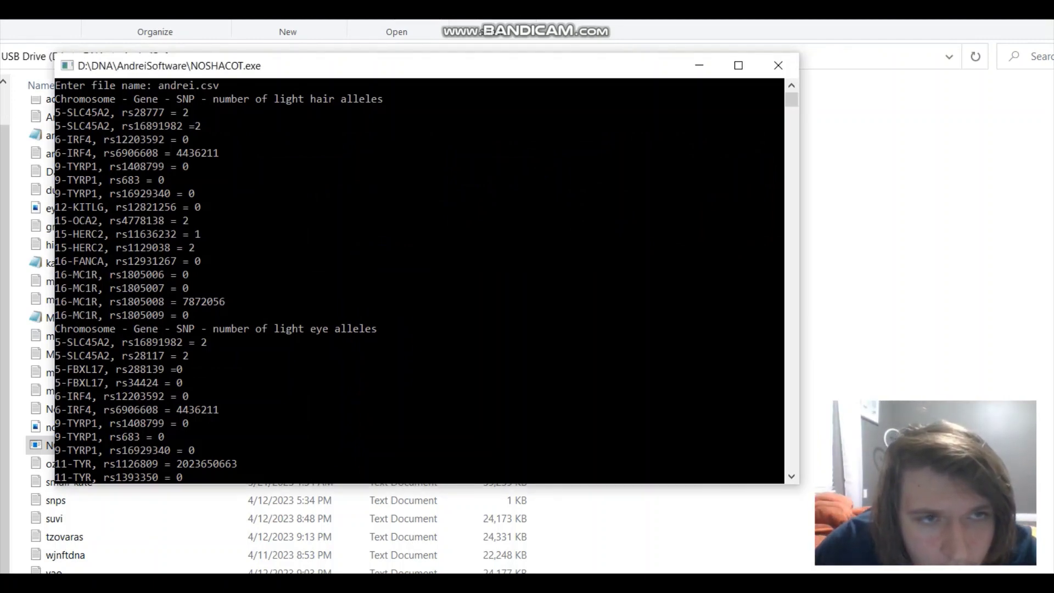
drag(225, 315, 55, 98)
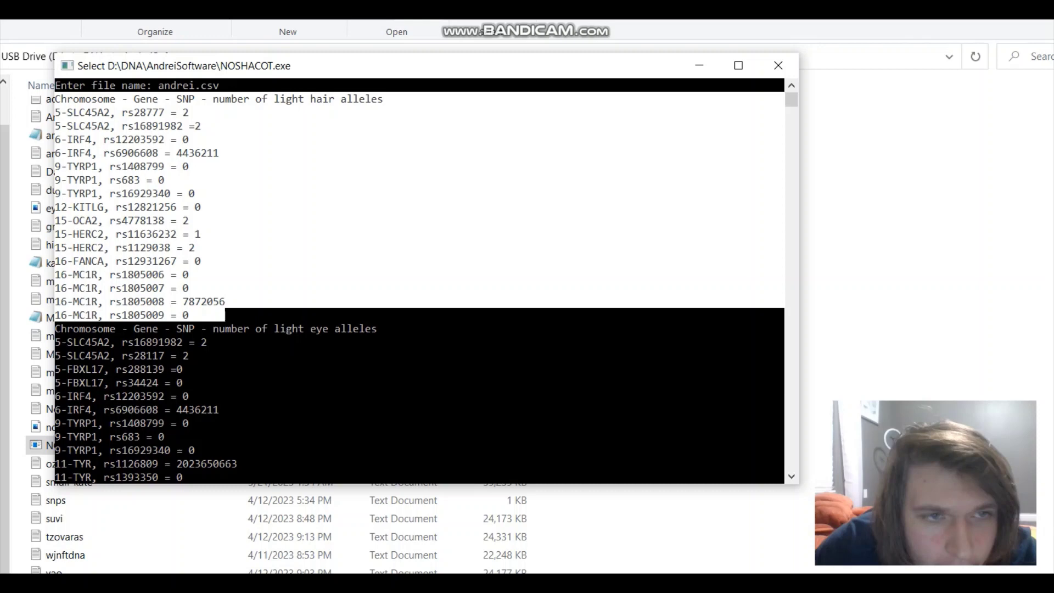
click(118, 99)
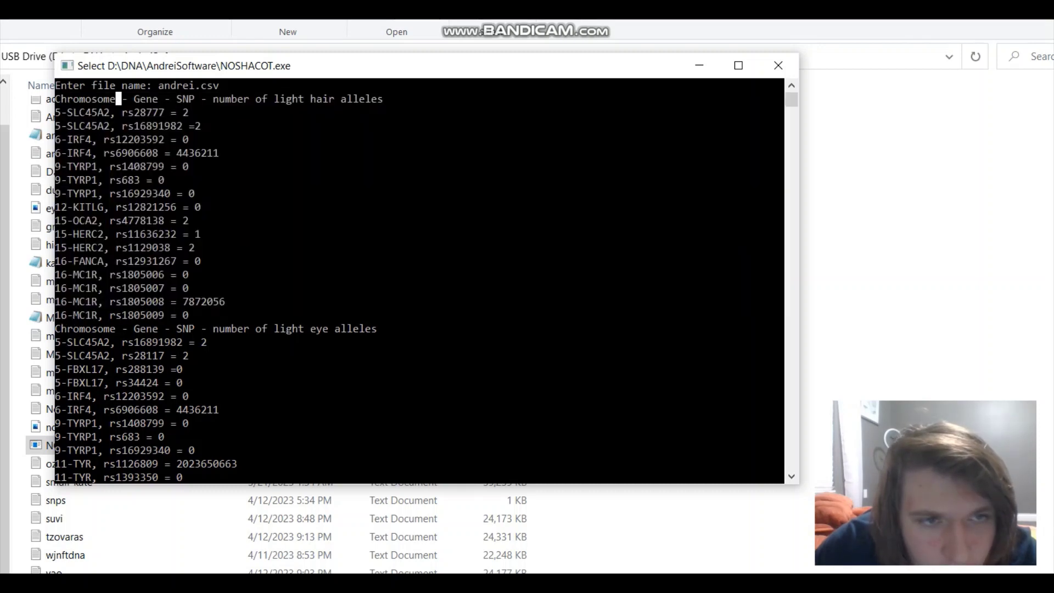
drag(142, 207, 198, 207)
drag(118, 220, 170, 247)
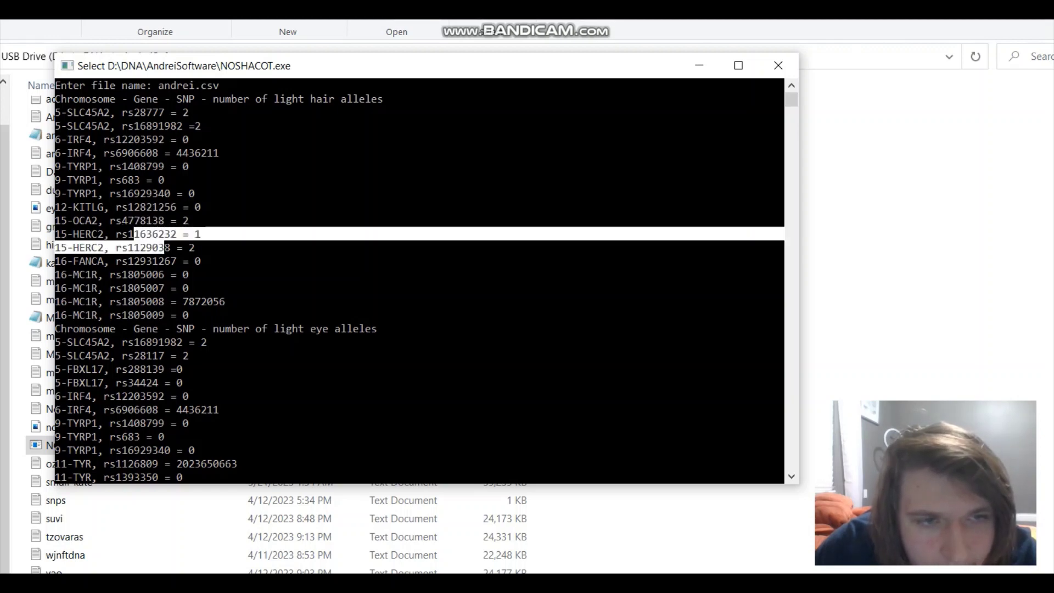
drag(218, 314, 61, 275)
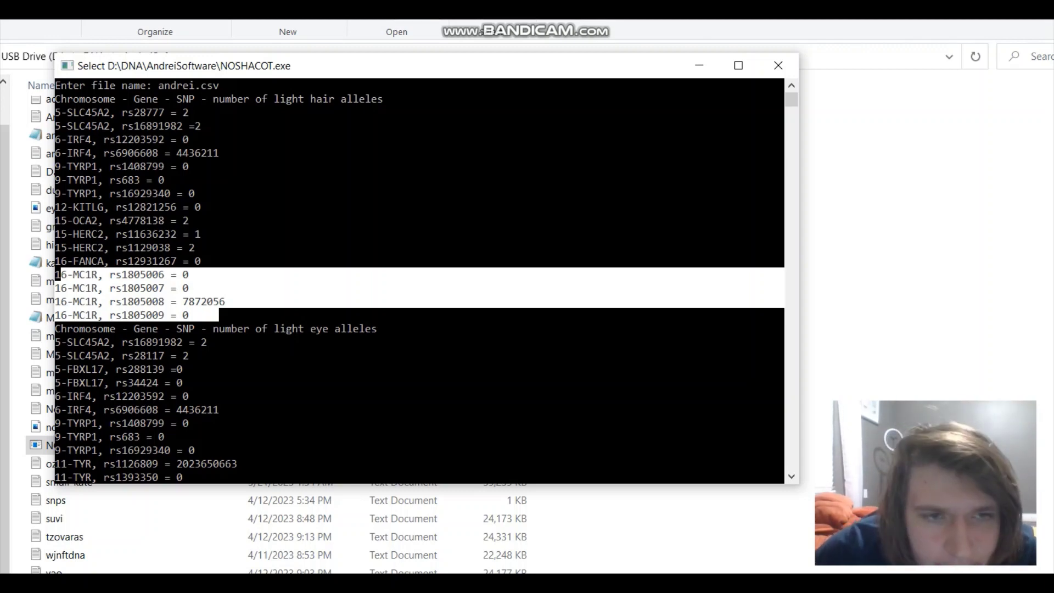
scroll(419, 280, down, 4)
click(404, 219)
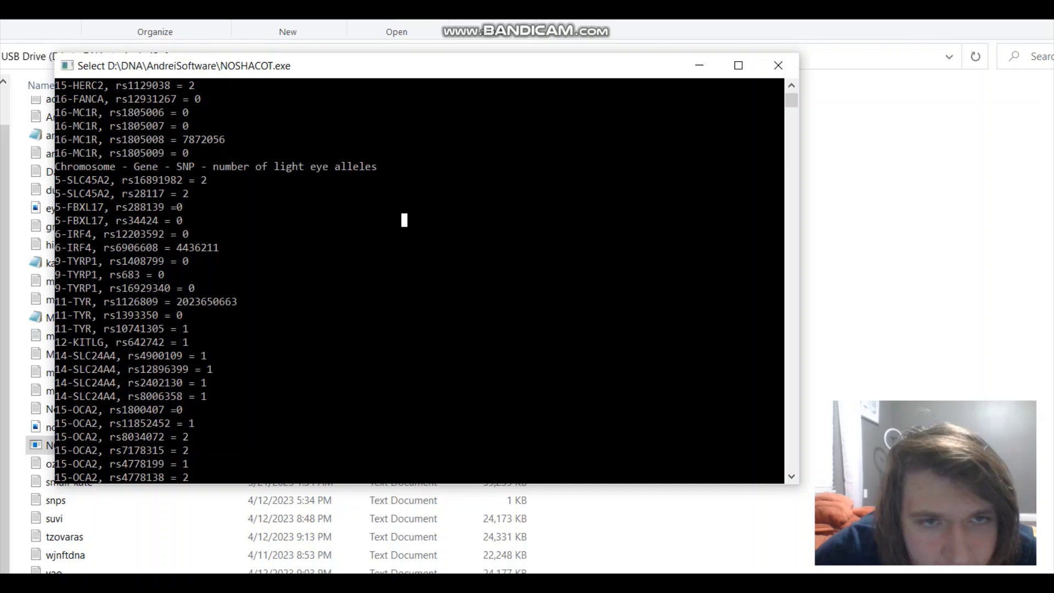
scroll(419, 280, up, 4)
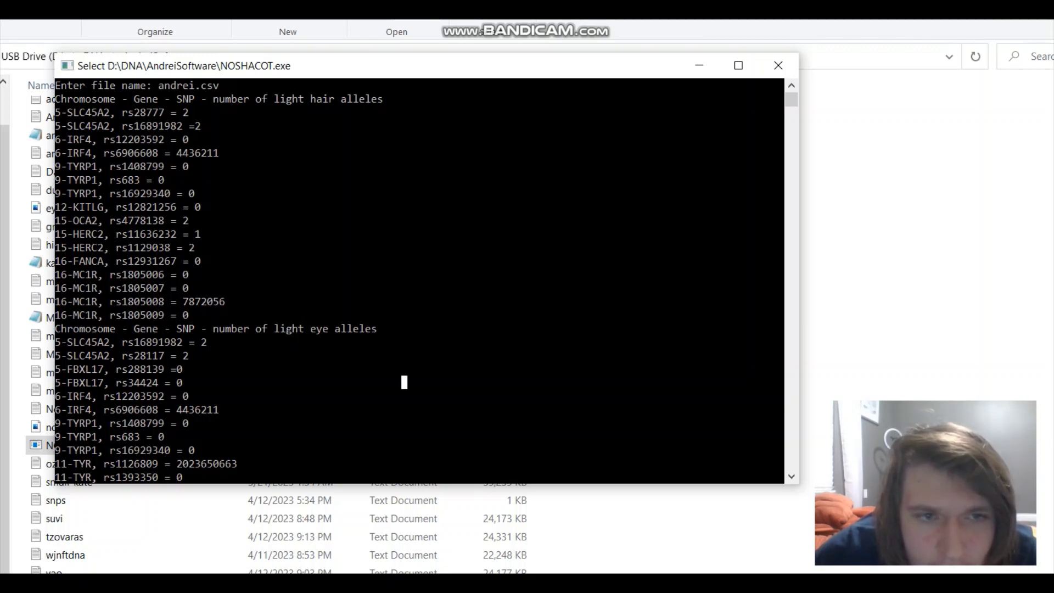
drag(289, 315, 55, 112)
key(ctrl+c)
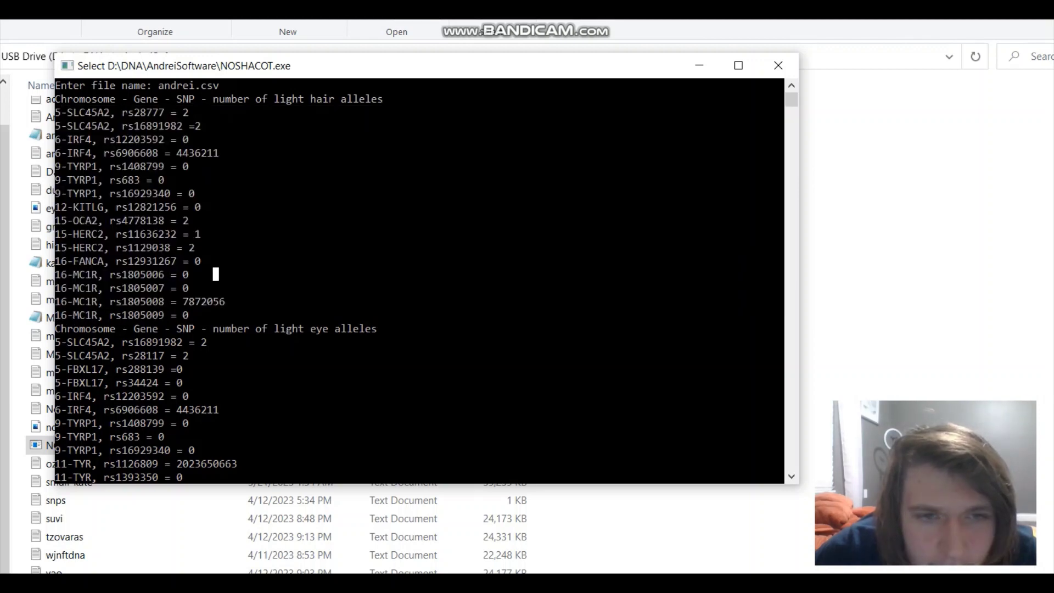
Examine the light eye allele results in the console output, starting with the SLC45A2 and FBXL17 variants.
scroll(420, 280, down, 3)
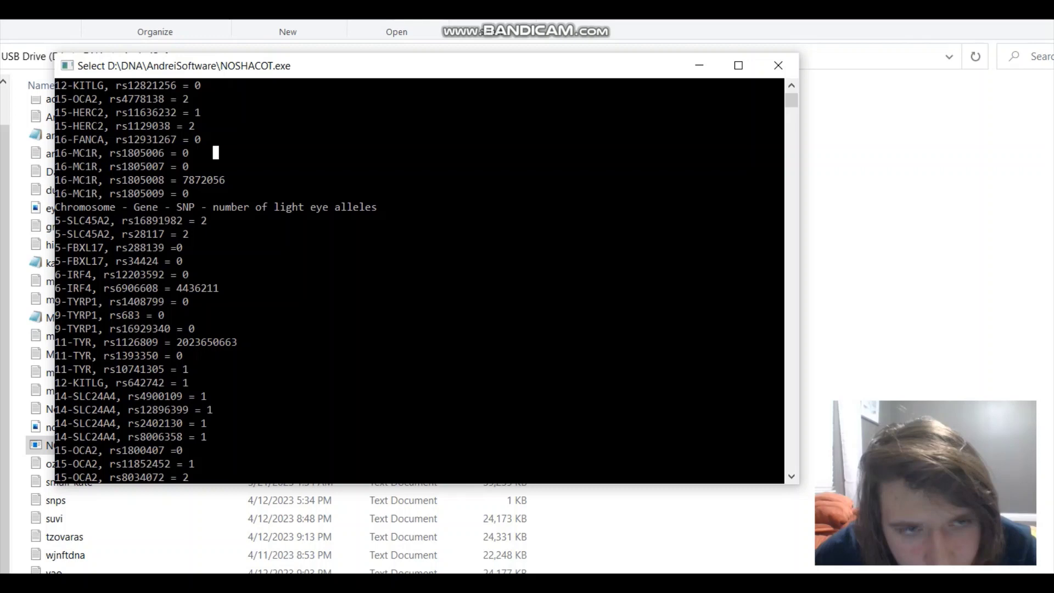
scroll(420, 280, down, 1)
drag(60, 165, 198, 220)
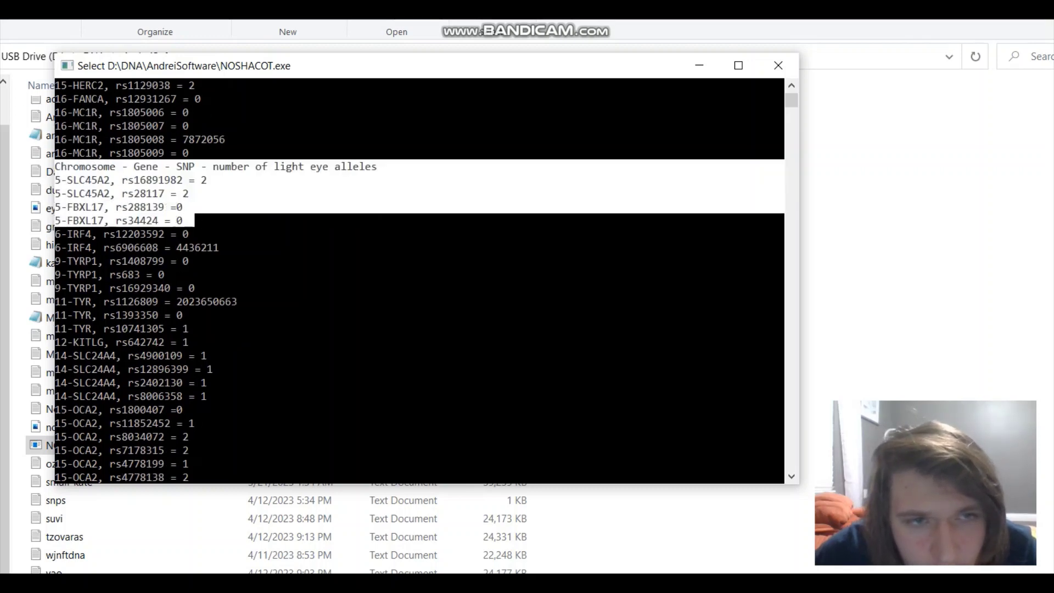
scroll(199, 220, down, 2)
drag(199, 139, 236, 464)
scroll(420, 280, up, 2)
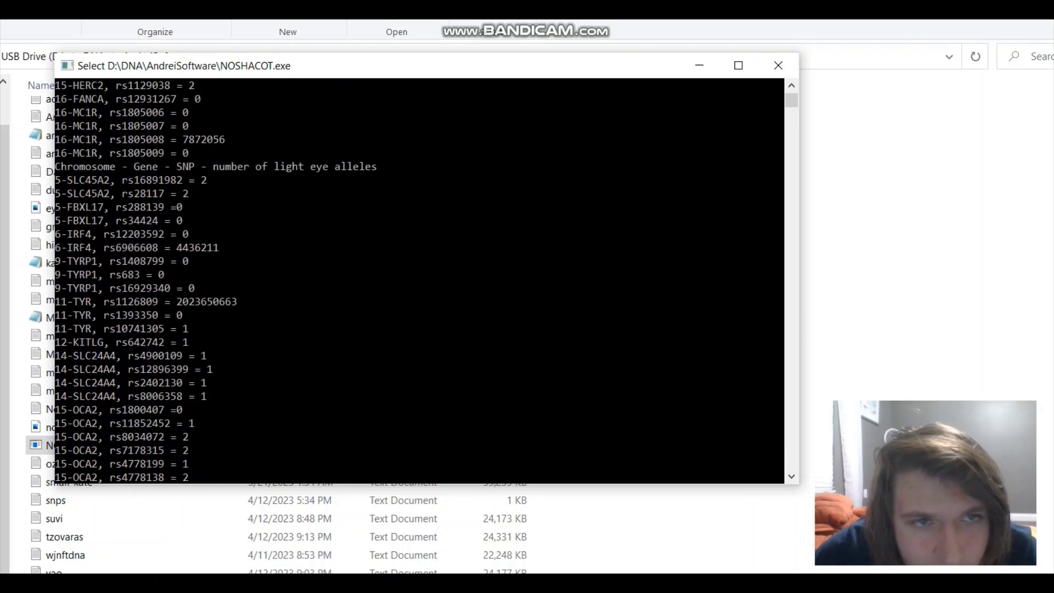
scroll(420, 280, down, 2)
scroll(420, 280, up, 2)
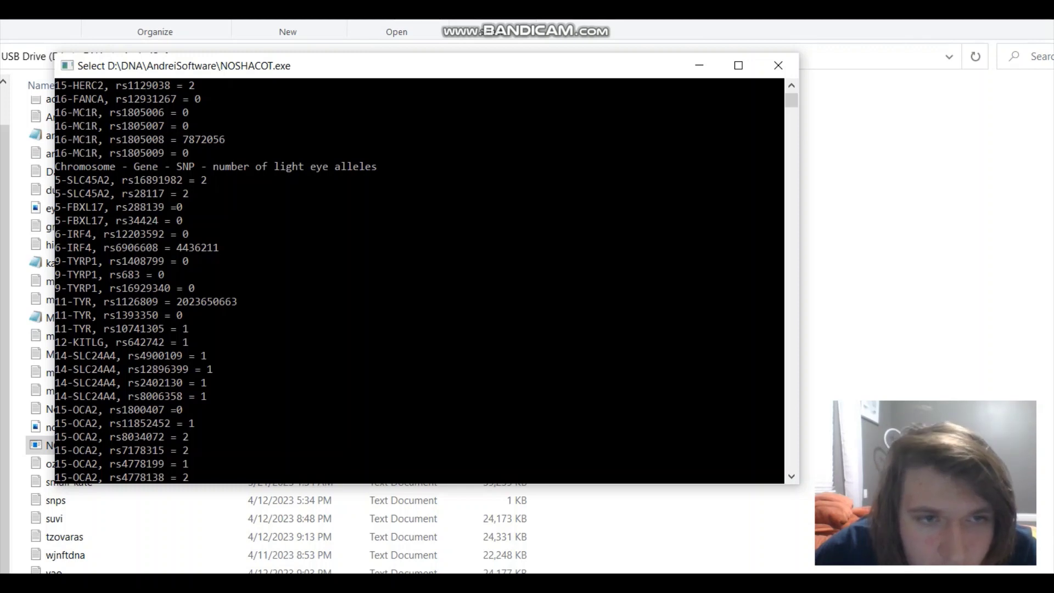
Highlight the abnormal values of rs6906608 (IRF4) and rs1126809 (TYR) in the light eye allele list.
scroll(420, 280, down, 1)
drag(177, 207, 232, 207)
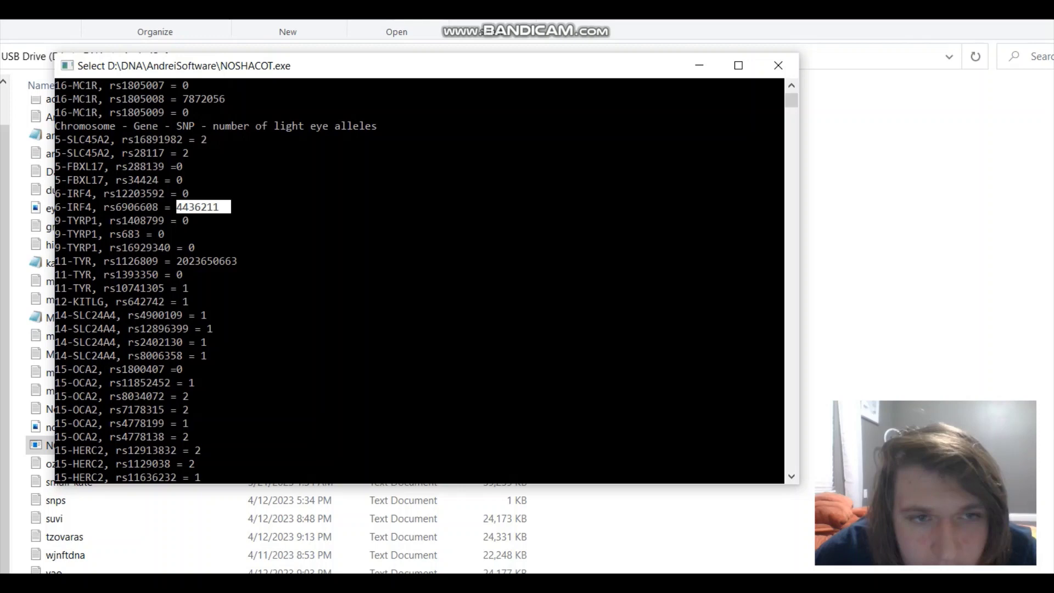
click(173, 260)
drag(174, 261, 247, 261)
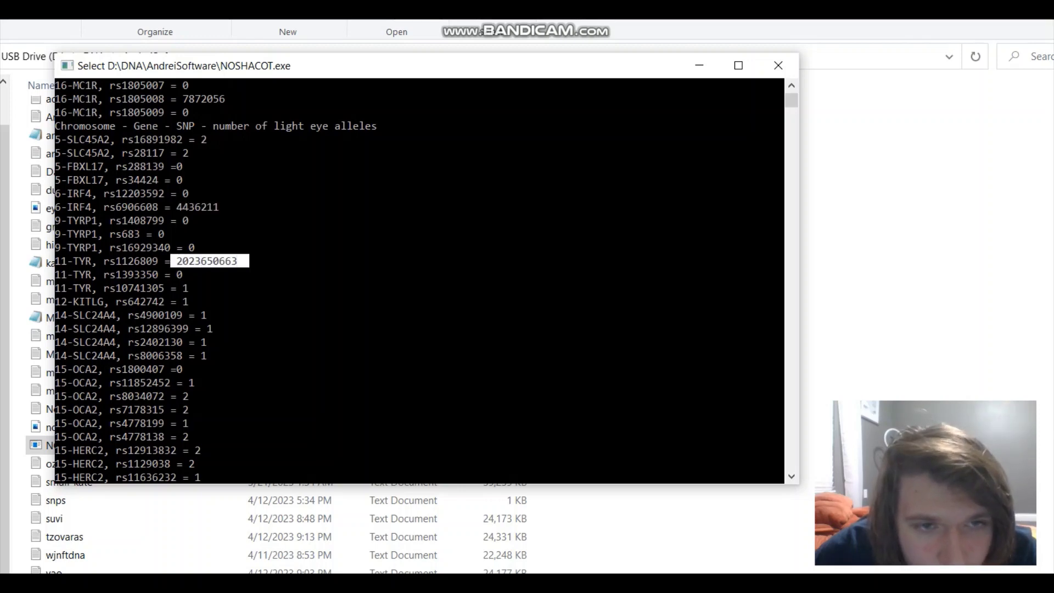
click(197, 260)
drag(174, 261, 246, 261)
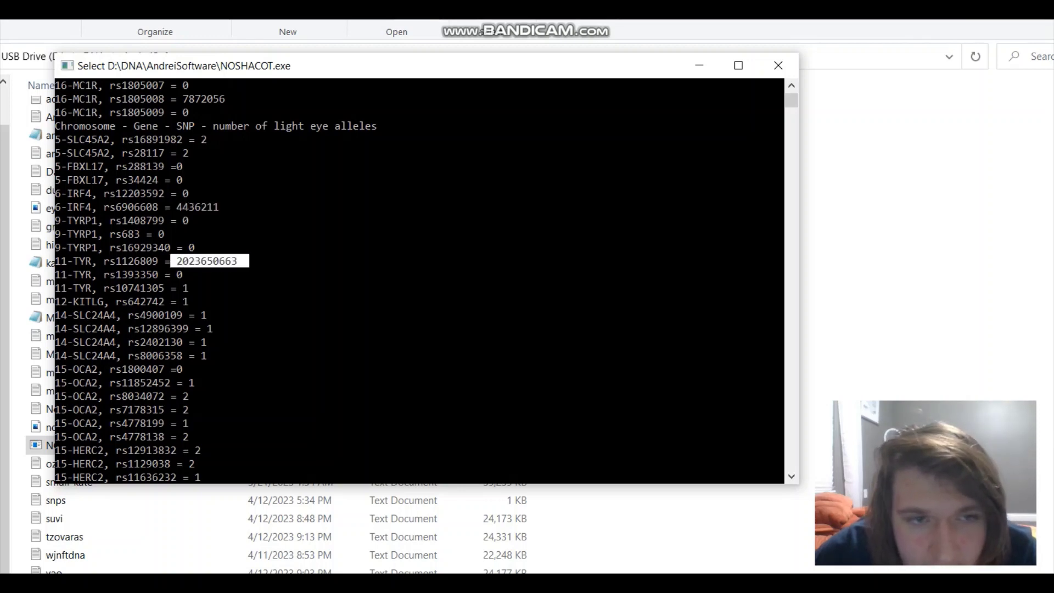
scroll(247, 260, up, 1)
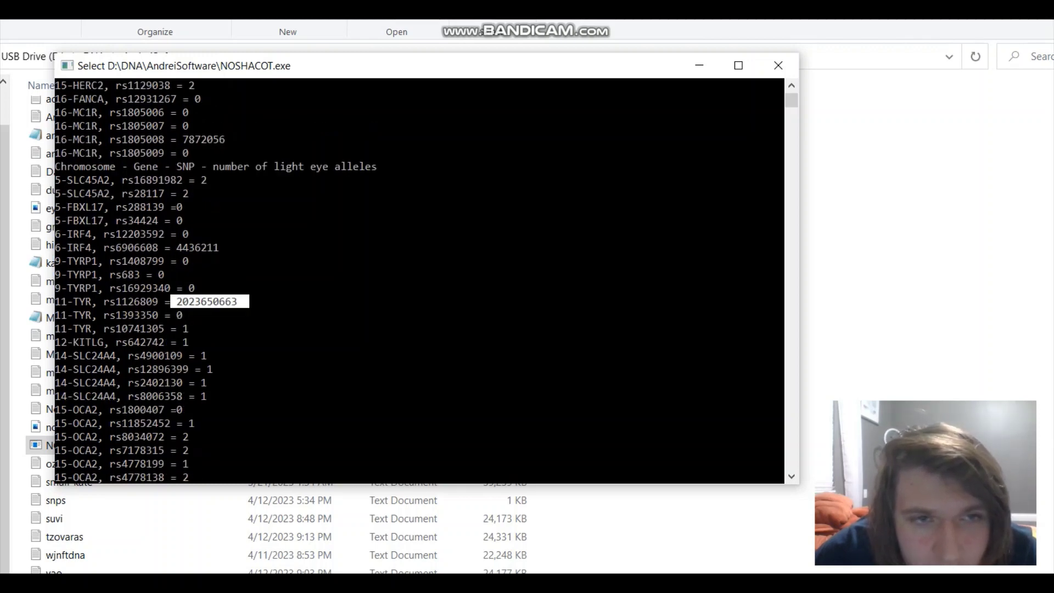
drag(172, 247, 237, 247)
Examine the rest of the light eye allele list, highlighting the SLC24A4, OCA2, HERC2, SLC24A5 and ASIP variants.
scroll(238, 248, down, 2)
scroll(419, 280, down, 4)
scroll(420, 280, up, 1)
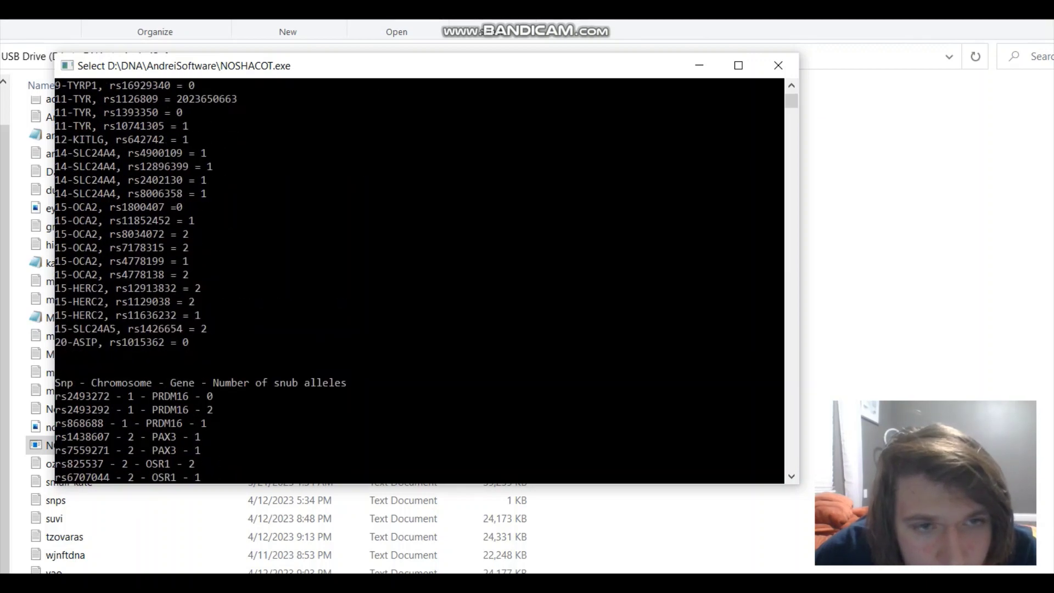
drag(268, 355, 207, 166)
scroll(207, 166, up, 2)
scroll(207, 166, down, 6)
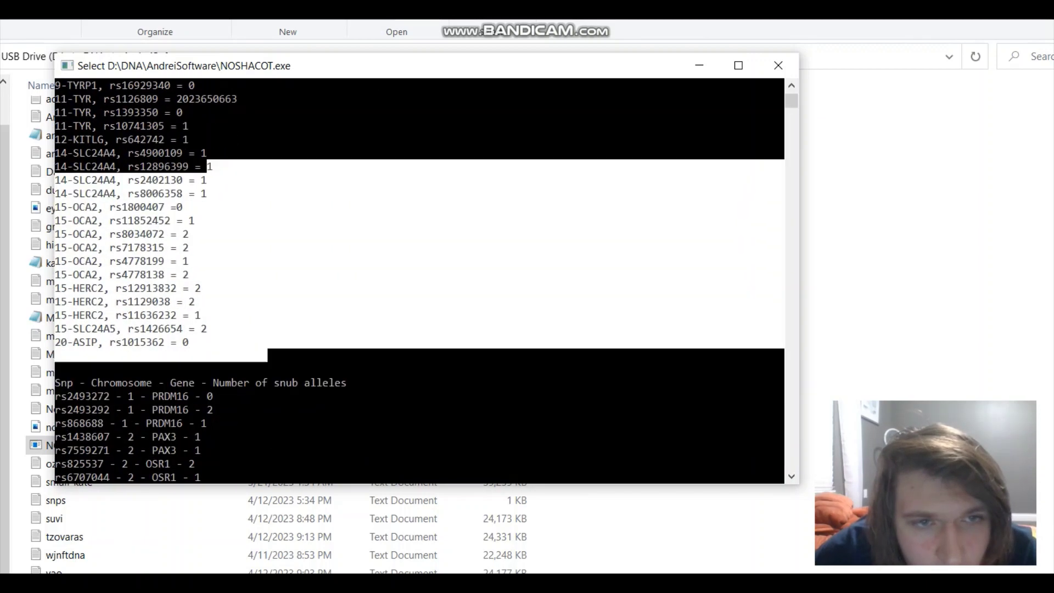
Highlight the snub allele heading and its list of nose shape SNPs, from PRDM16 to BMP2, in the console output.
scroll(420, 280, down, 2)
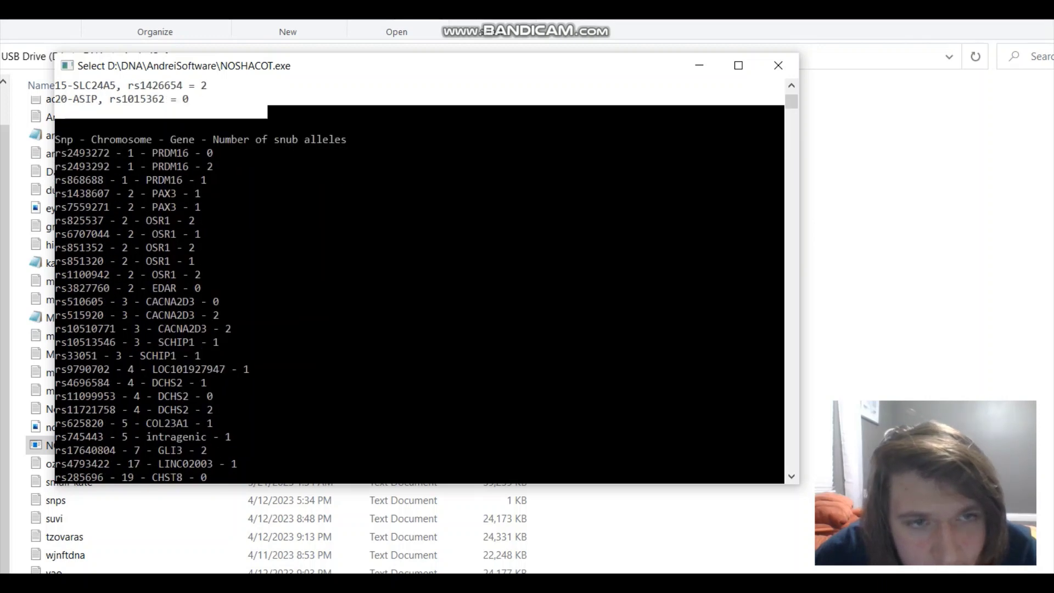
drag(210, 139, 356, 140)
click(356, 140)
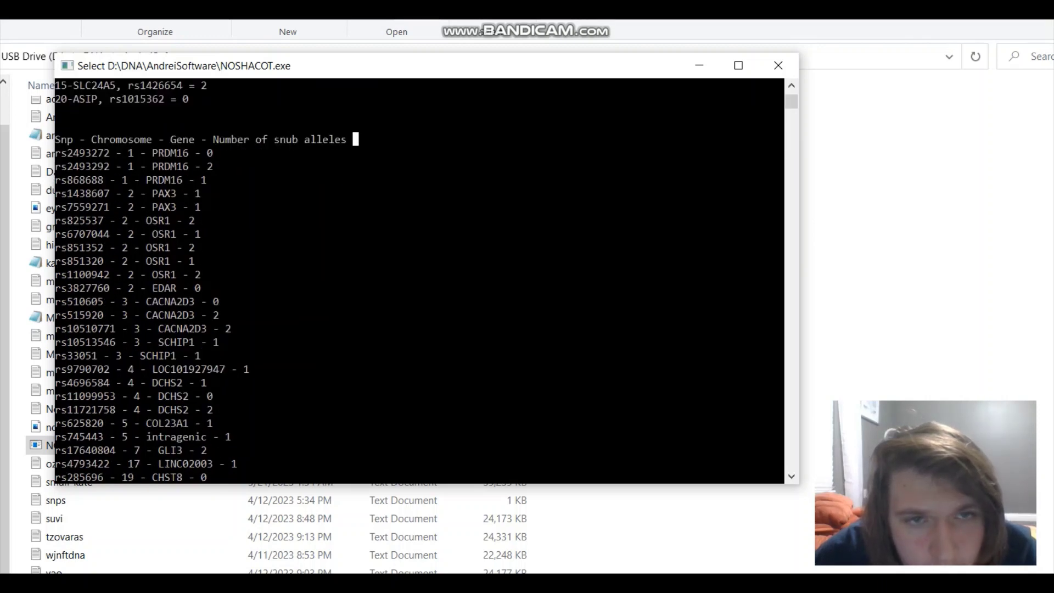
scroll(420, 280, down, 1)
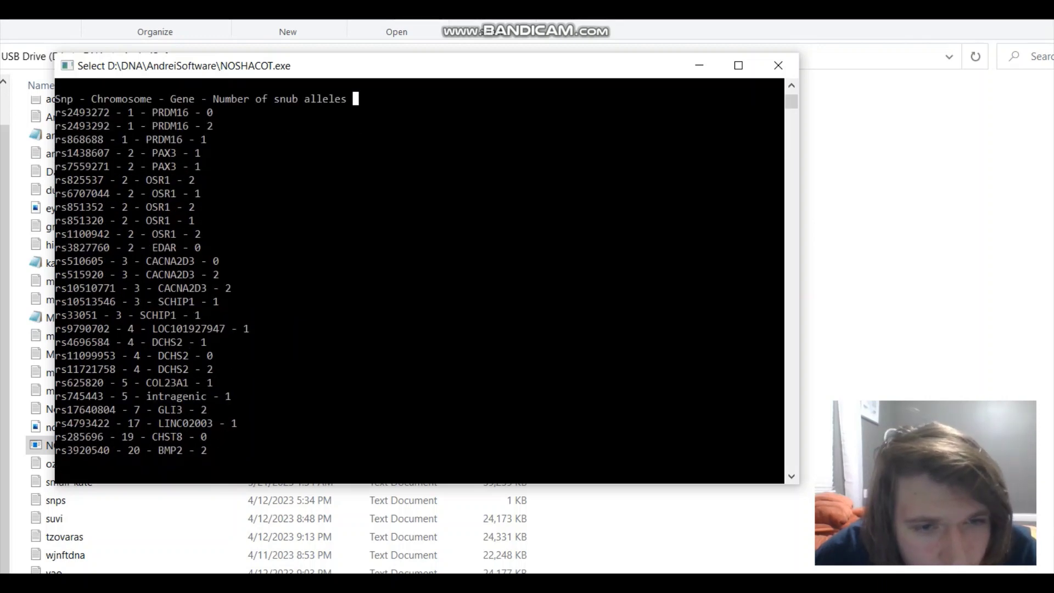
drag(234, 463, 92, 113)
click(94, 113)
Review the eye color estimate, marking the likelihoods for blue, blue with amber center, green, hazel, brown and dark brown eyes.
scroll(94, 113, down, 4)
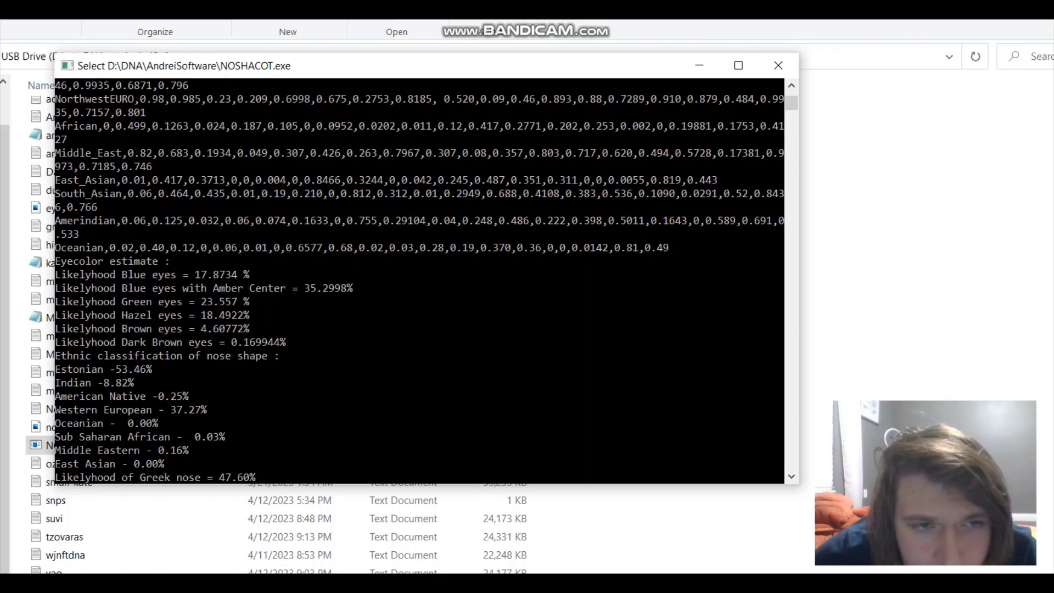
drag(189, 275, 242, 275)
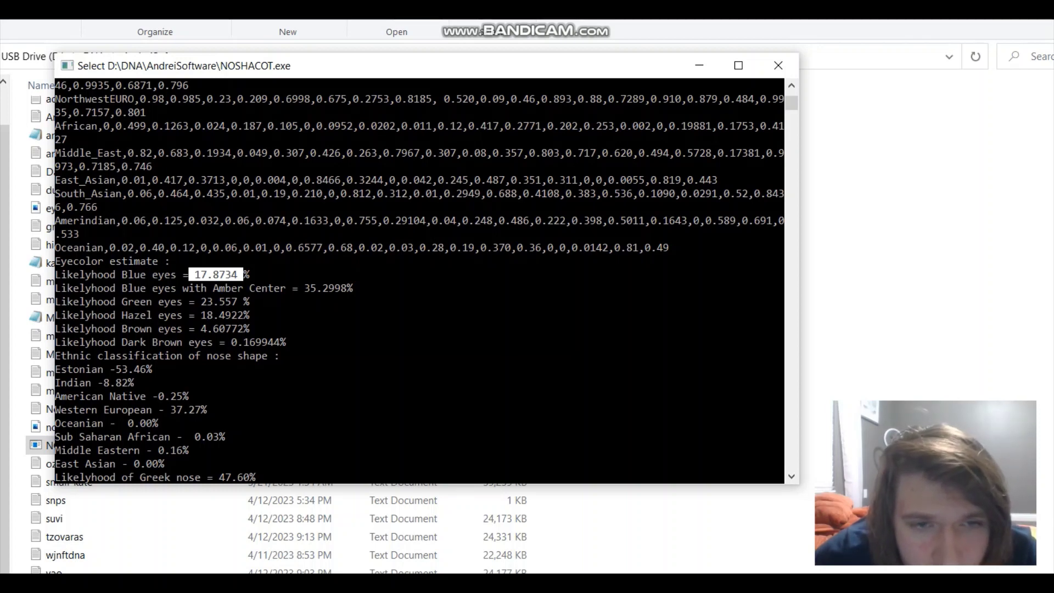
drag(304, 289, 364, 288)
click(373, 288)
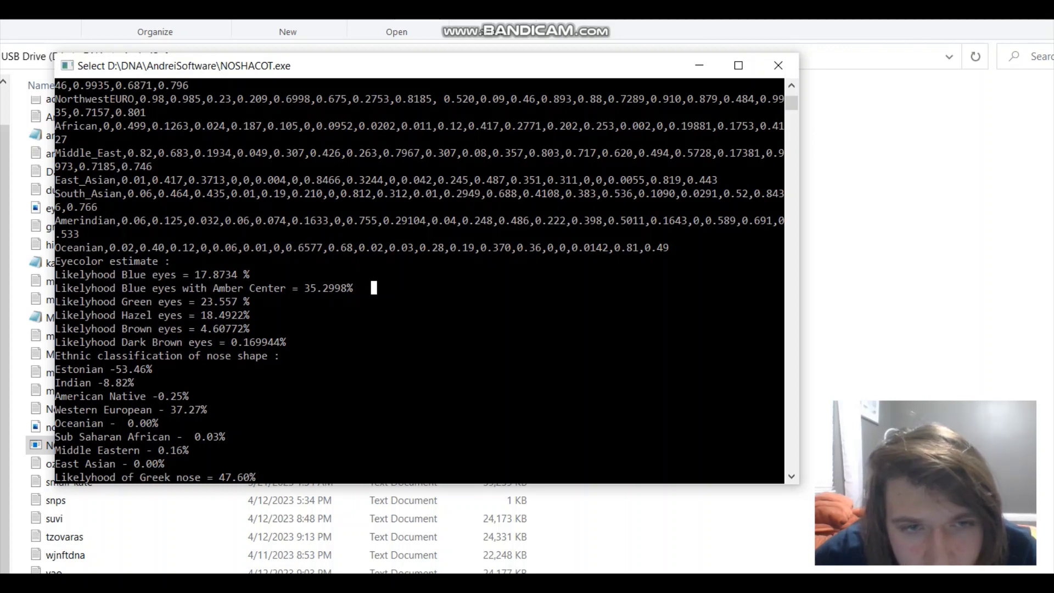
drag(299, 288, 377, 288)
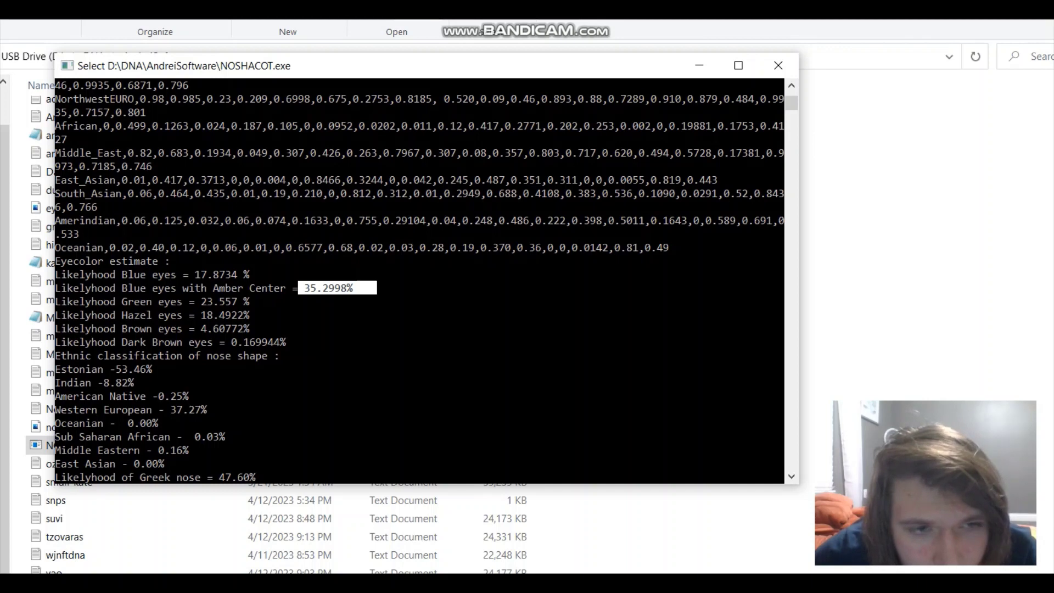
drag(195, 301, 261, 302)
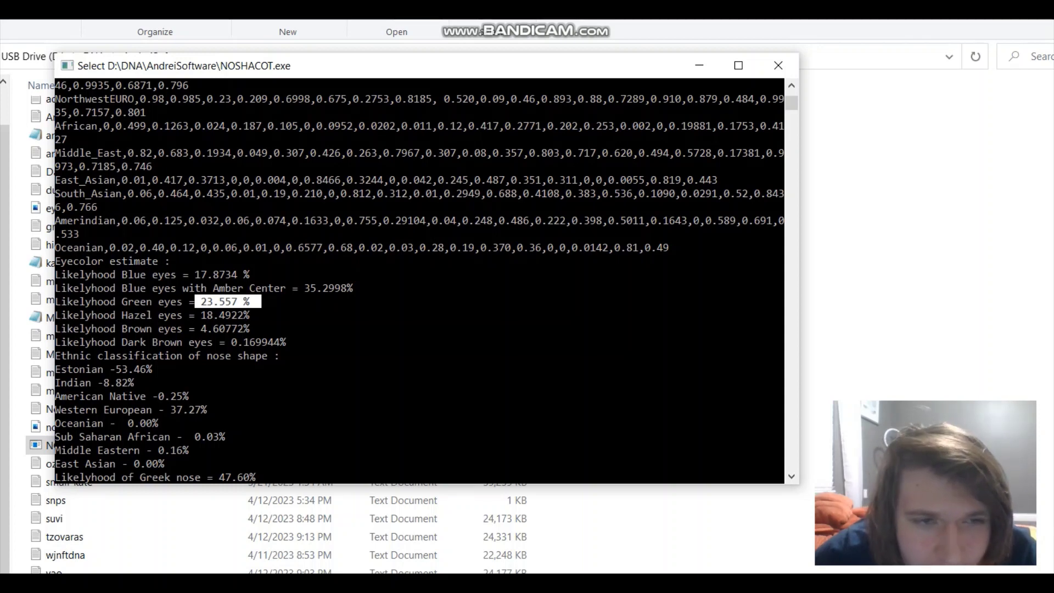
drag(197, 315, 259, 315)
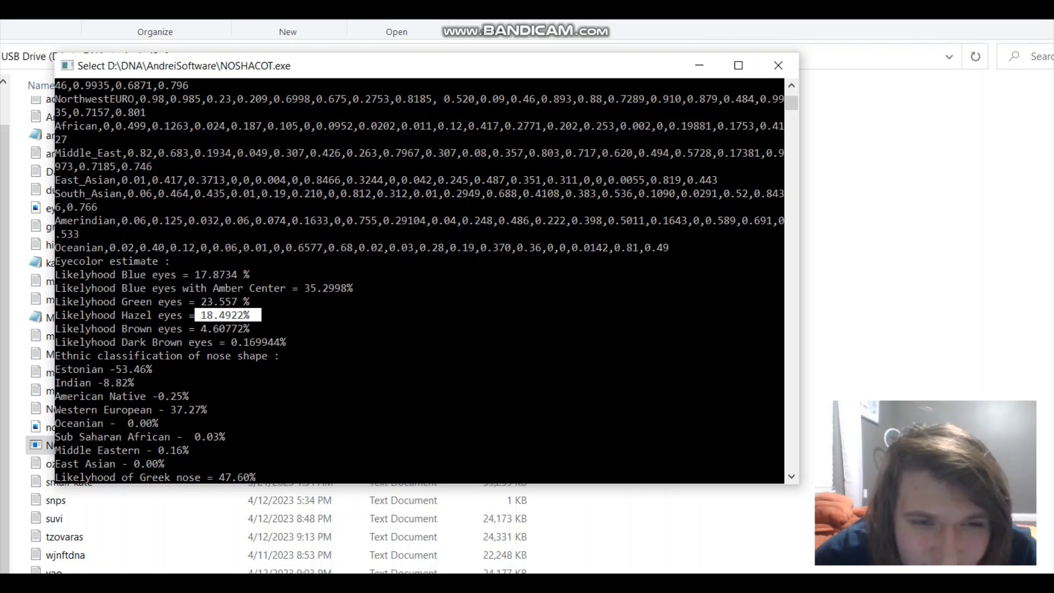
click(210, 328)
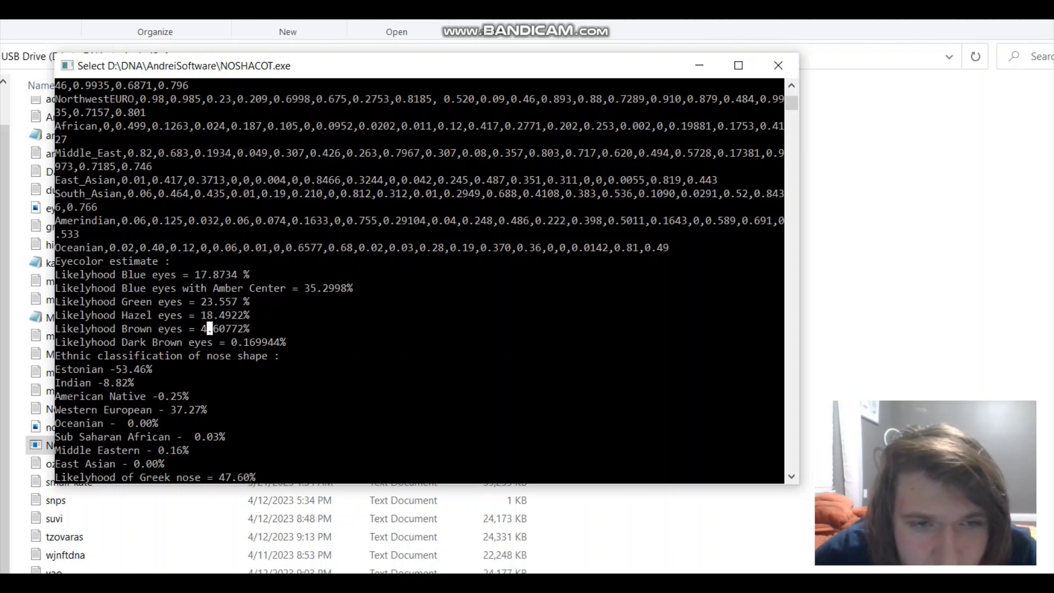
drag(228, 341, 271, 355)
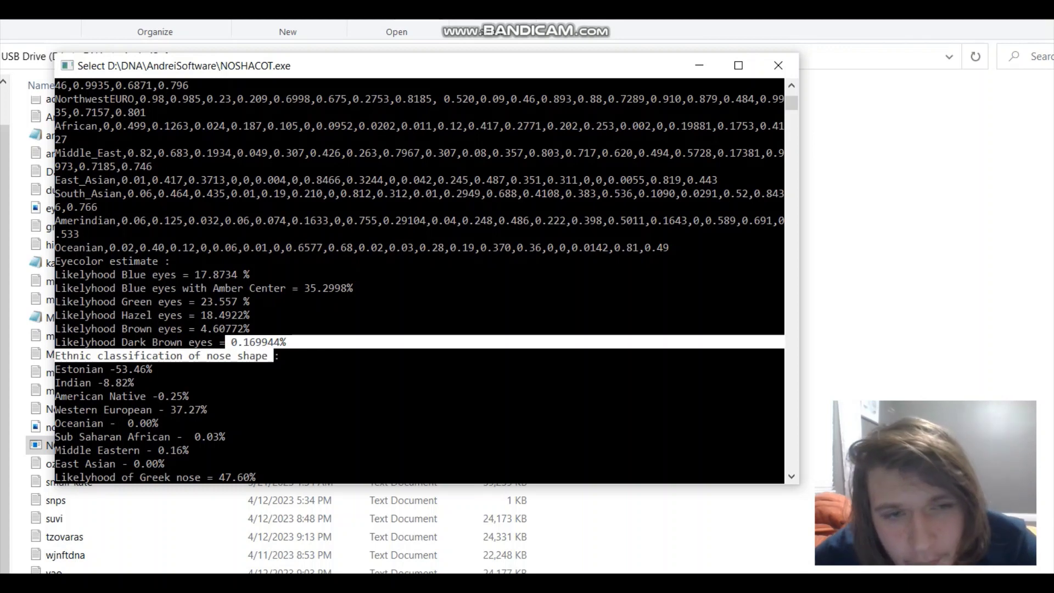
click(301, 342)
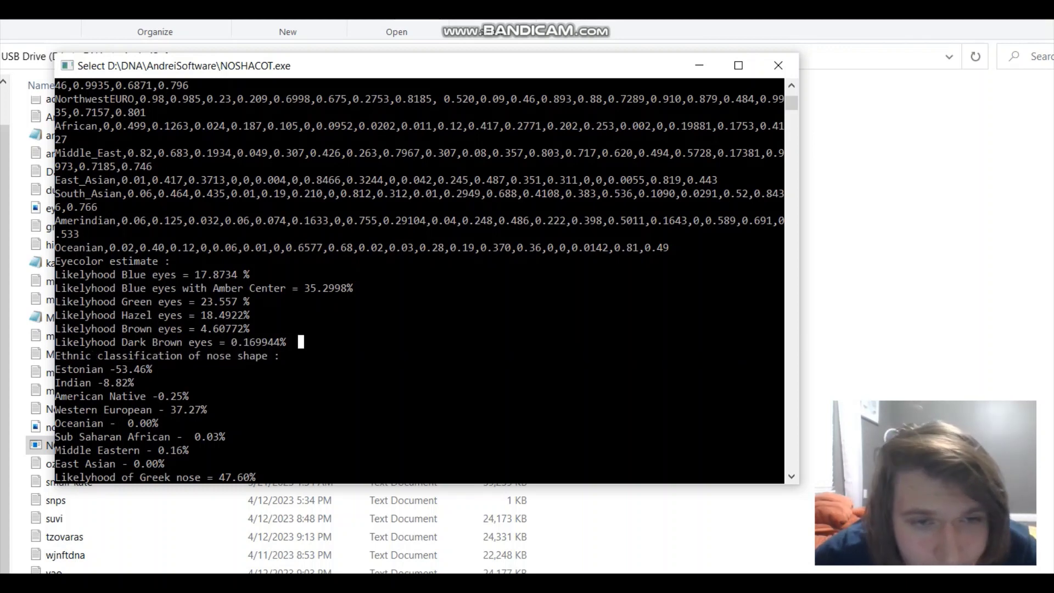
Highlight the ethnic classification of nose shape, from Estonian to East Asian, and look at the Estonian share.
scroll(300, 343, down, 1)
scroll(419, 280, down, 2)
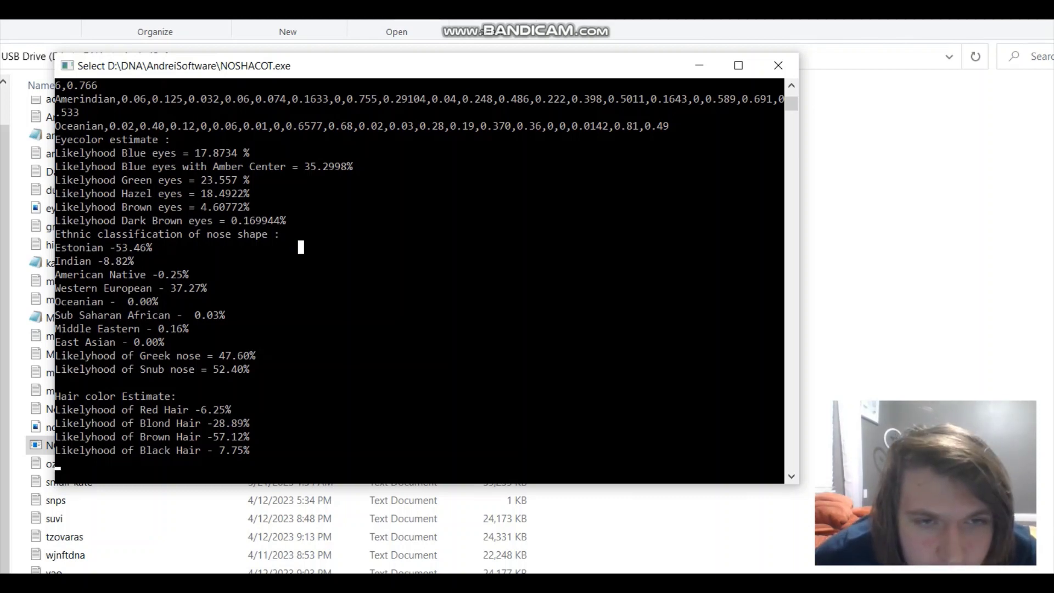
drag(287, 235, 328, 235)
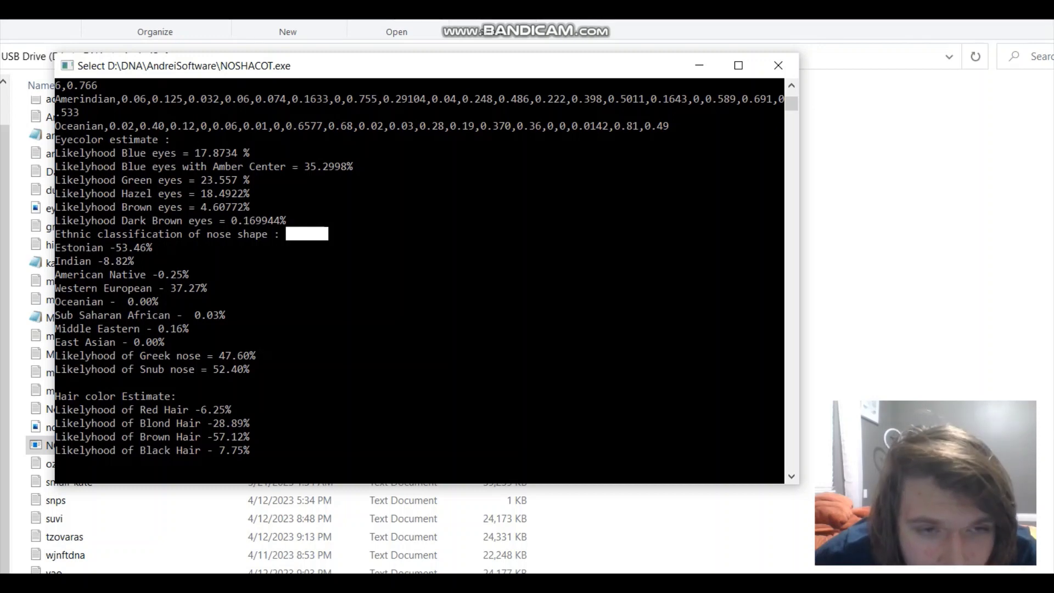
drag(231, 342, 55, 247)
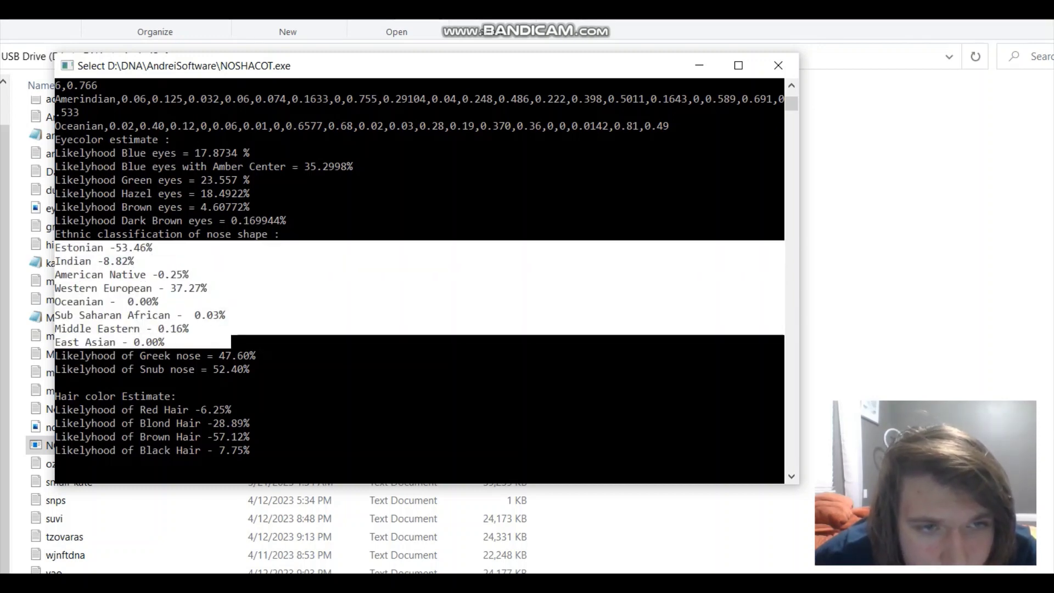
drag(174, 247, 109, 247)
mouse_move(252, 288)
mouse_down()
mouse_move(161, 288)
mouse_move(252, 288)
mouse_up()
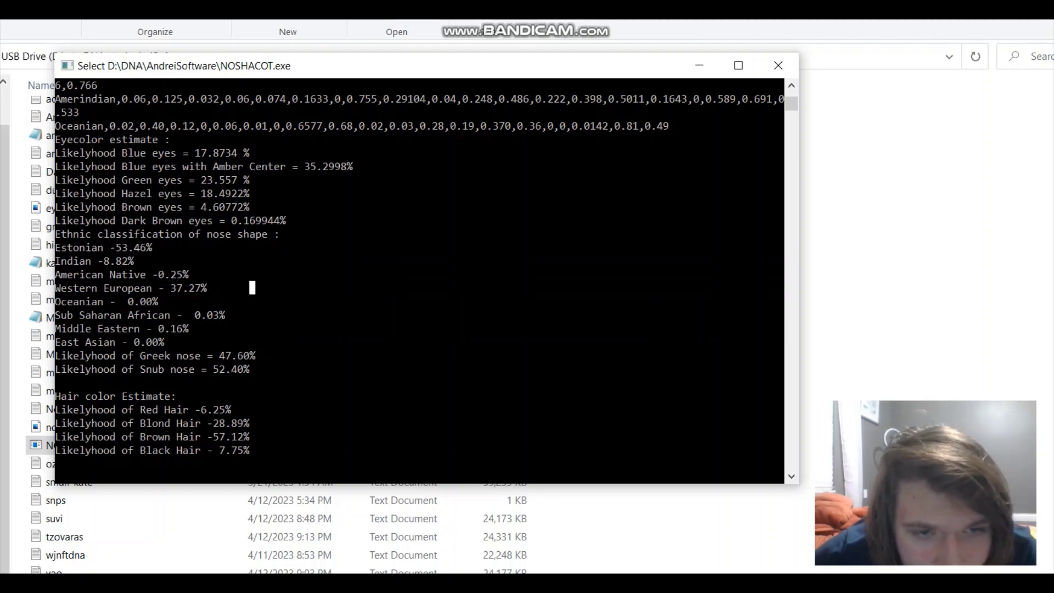
Highlight the Greek nose and snub nose likelihoods in the nose shape results.
drag(288, 369, 112, 355)
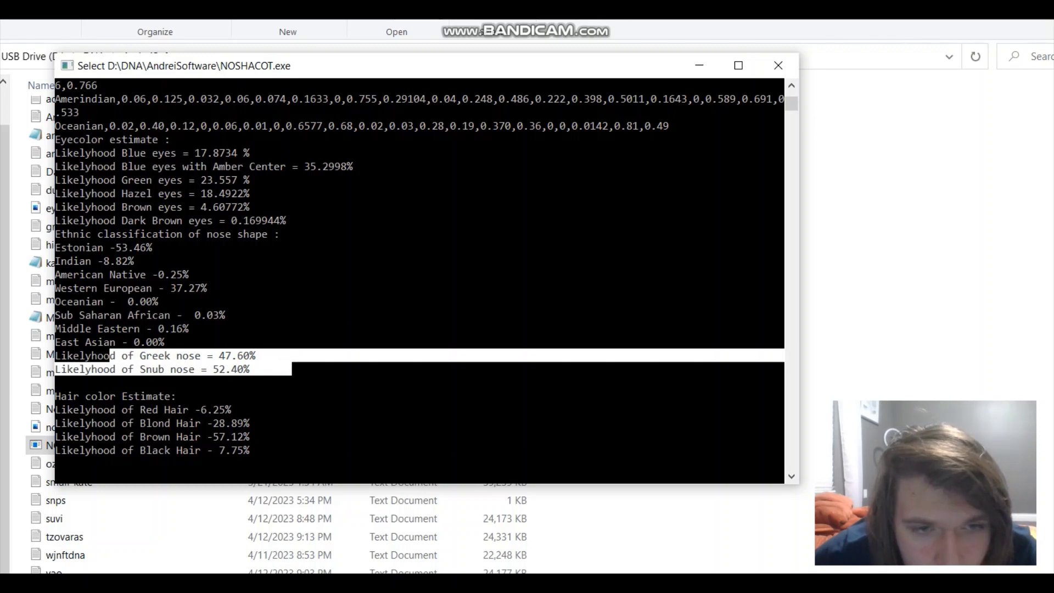
click(216, 355)
click(264, 369)
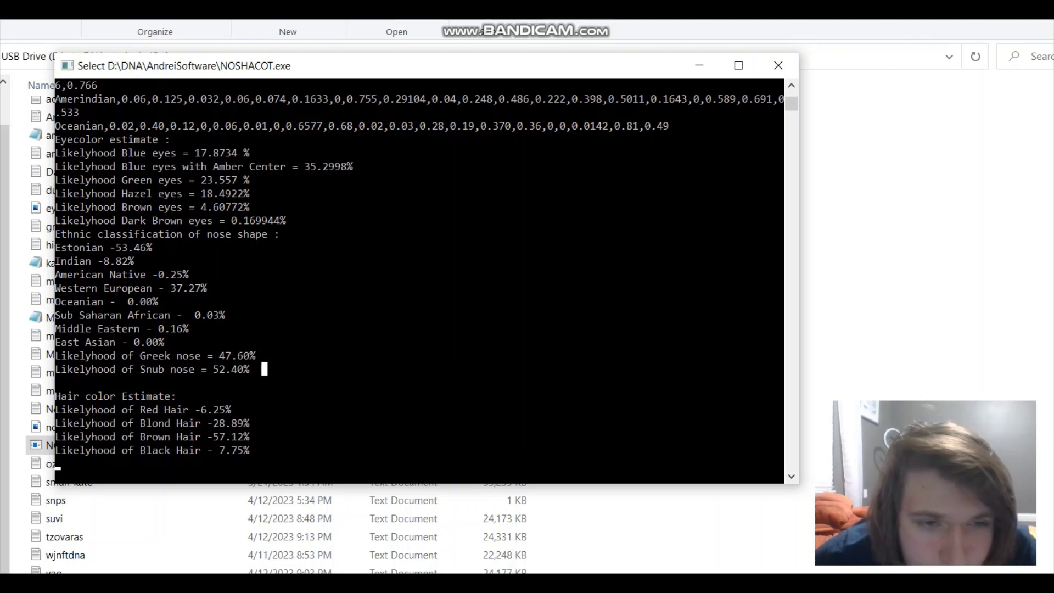
Review the hair color estimate, marking the likelihoods of red, blond, brown and black hair.
scroll(420, 269, down, 1)
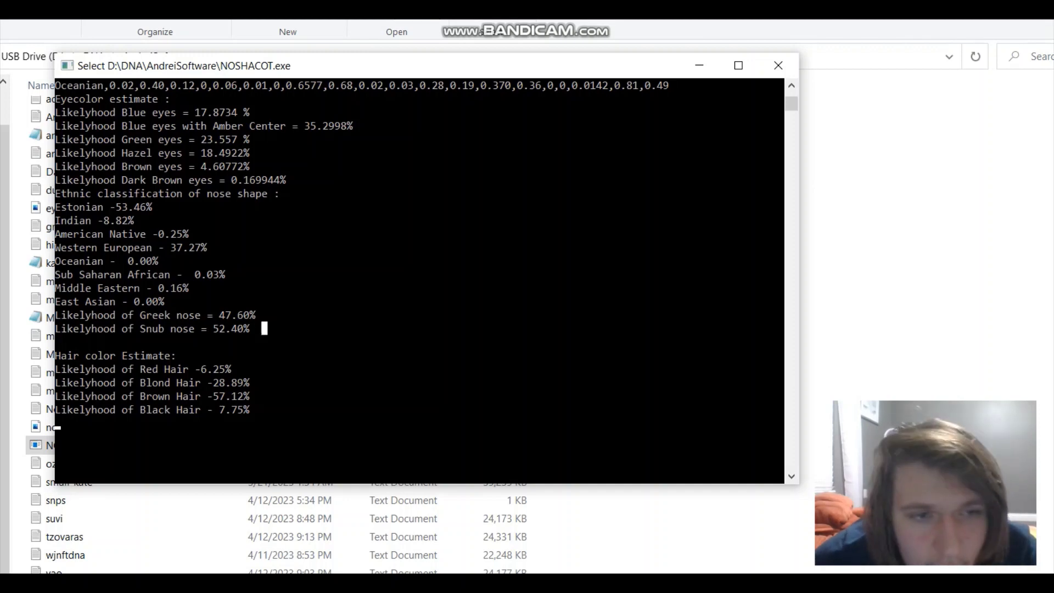
drag(189, 369, 255, 369)
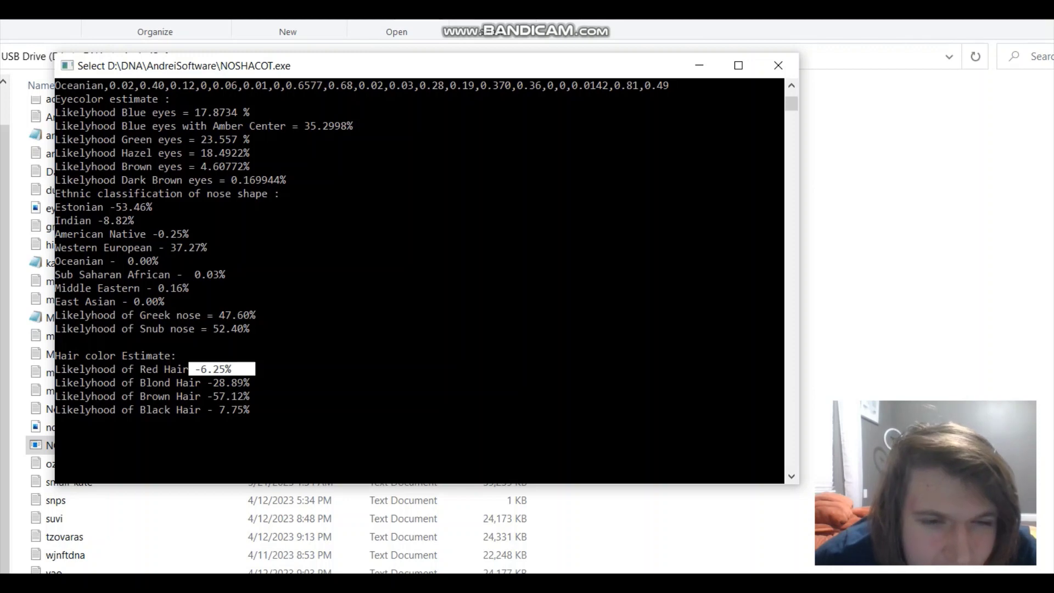
right_click(288, 369)
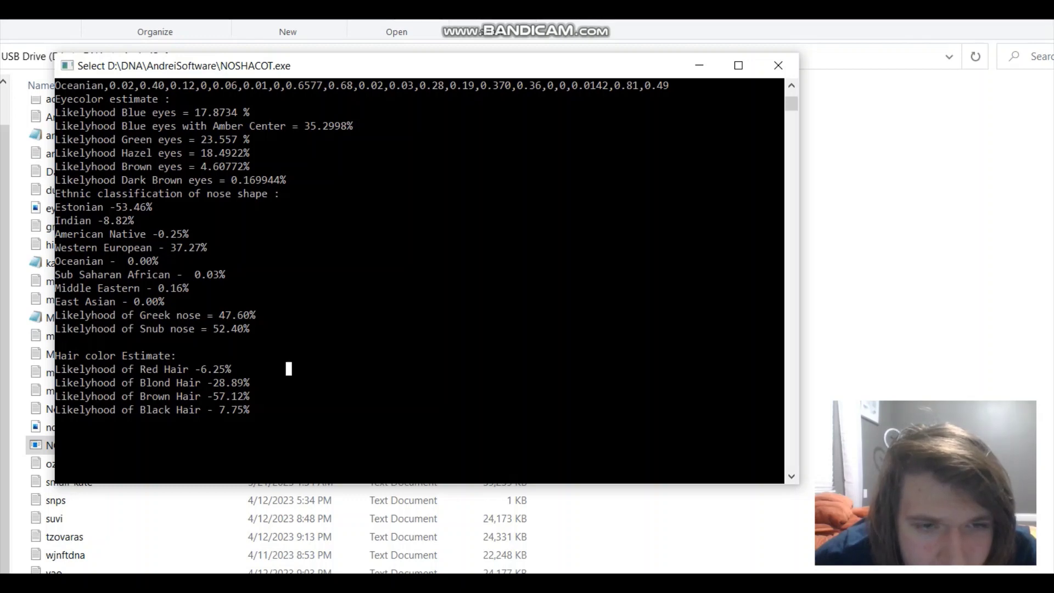
drag(214, 383, 261, 383)
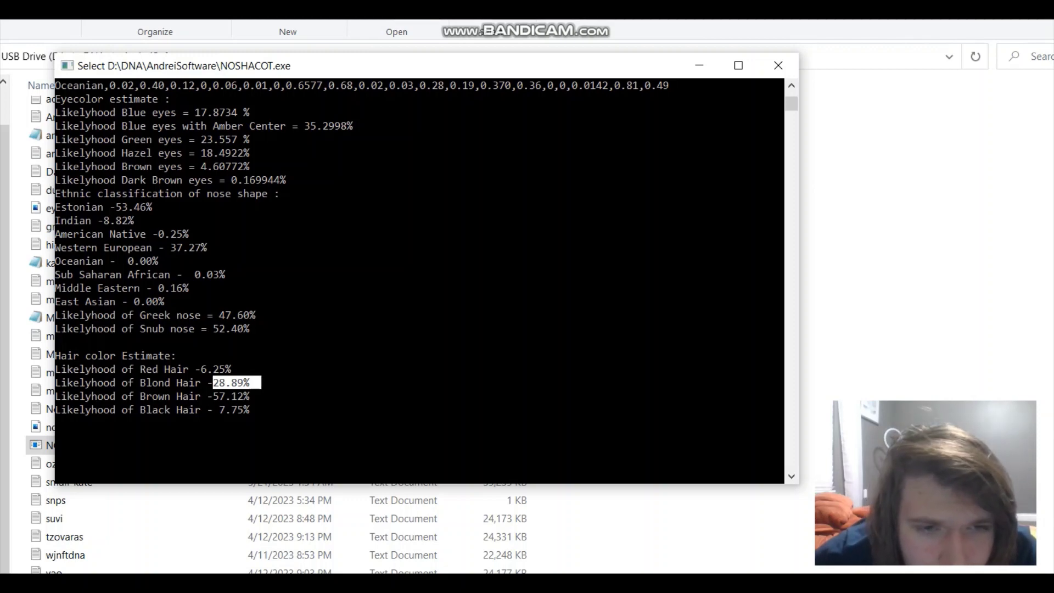
drag(209, 396, 252, 396)
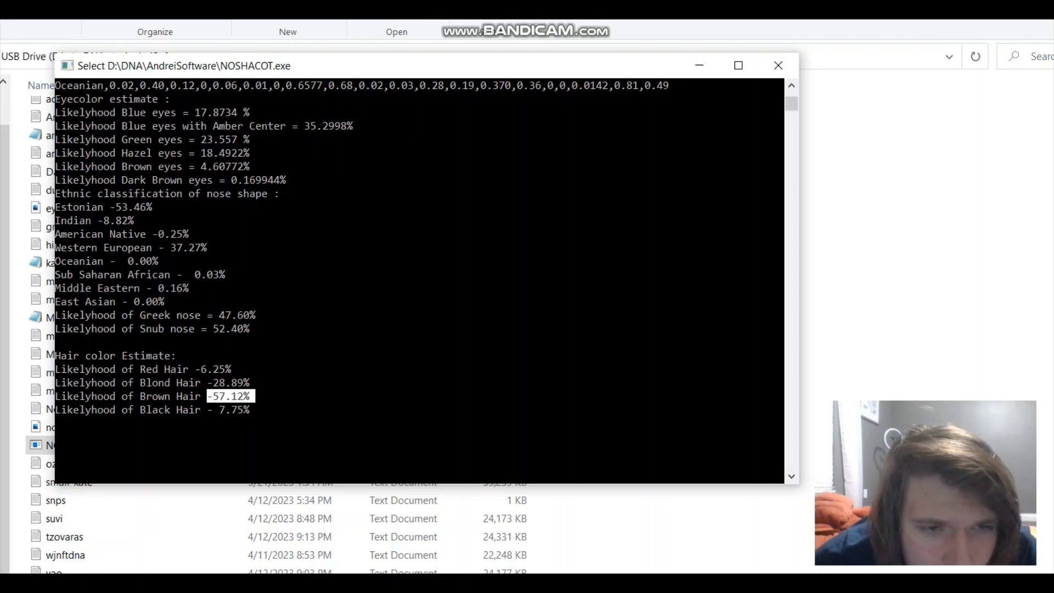
drag(216, 410, 289, 423)
click(289, 422)
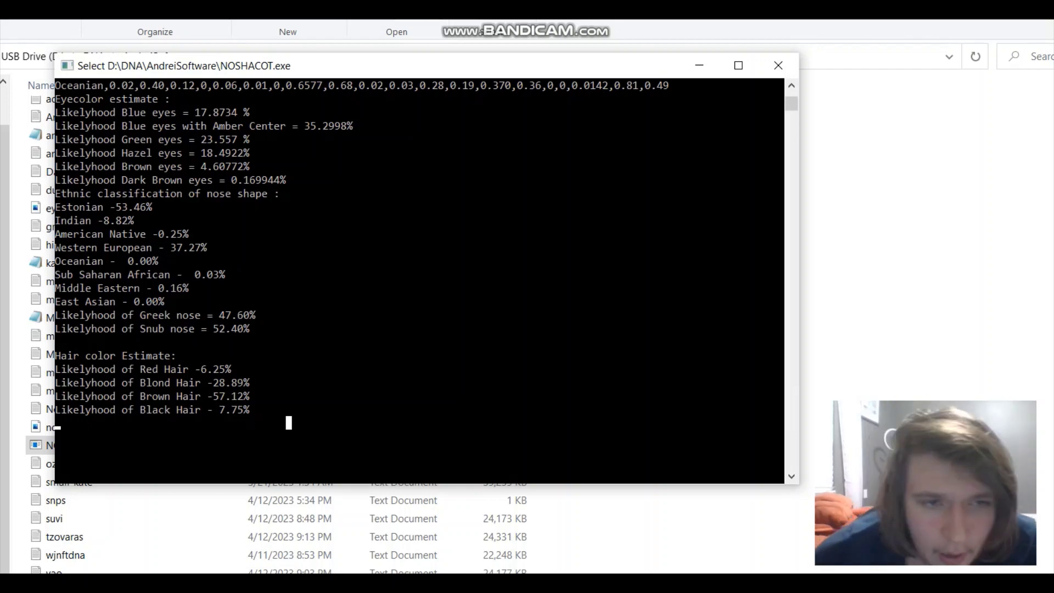
Select the eye color Vahaduo coordinates in the console, from the andrei.csv row through the Oceanian population row.
scroll(288, 422, up, 9)
scroll(288, 422, down, 2)
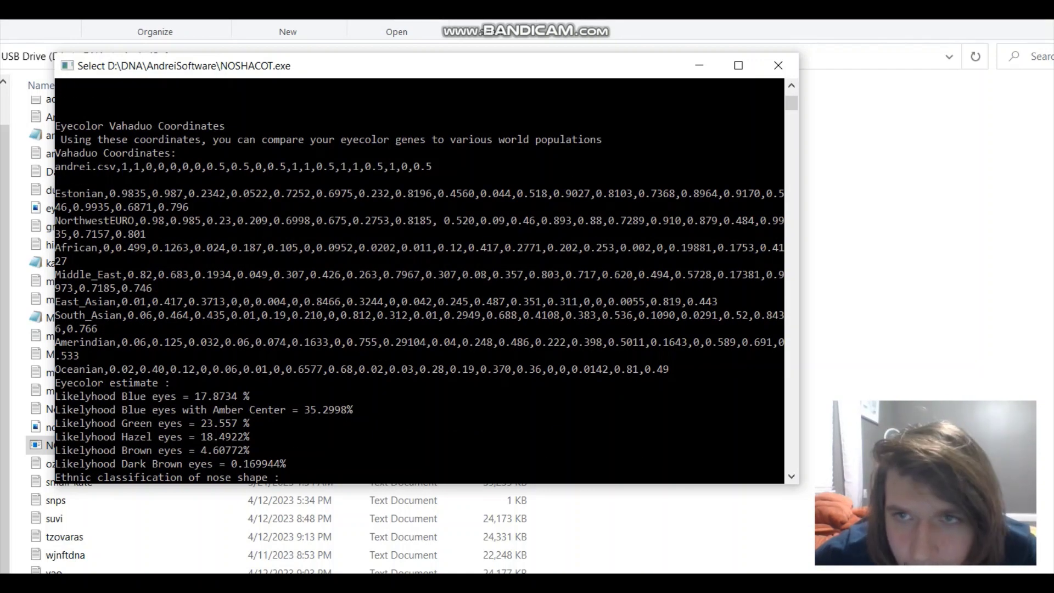
drag(681, 368, 55, 167)
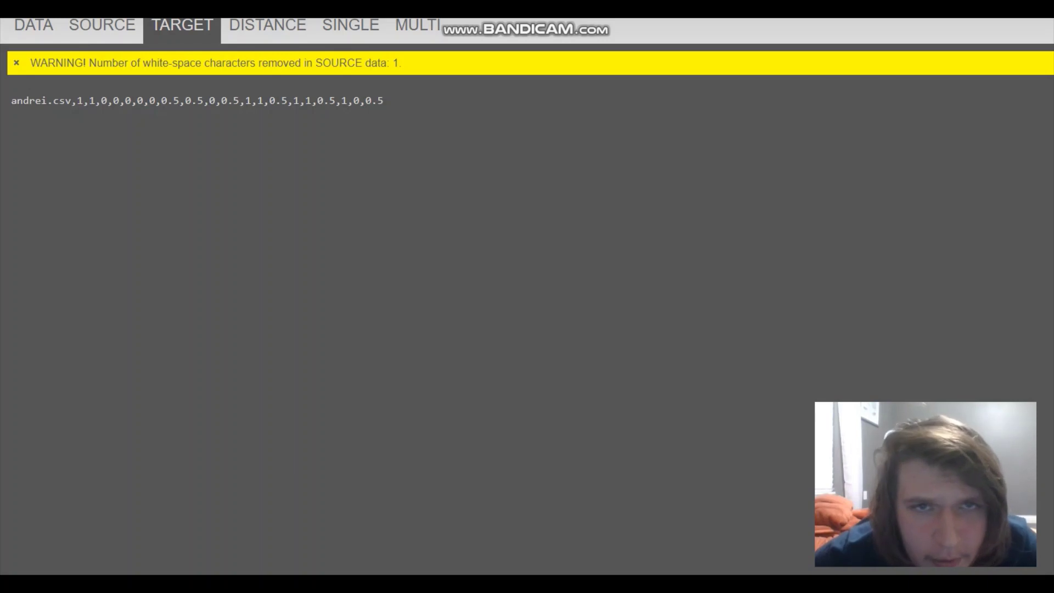
In Vahaduo, compare andrei.csv with the source populations by distance and run a single-target admixture model for it.
click(267, 25)
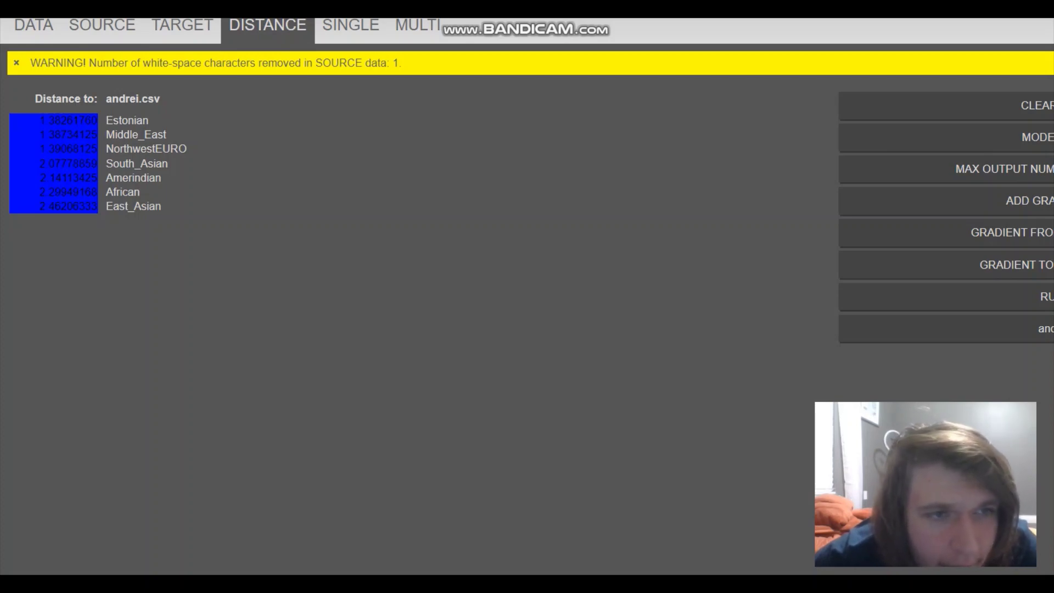
click(350, 27)
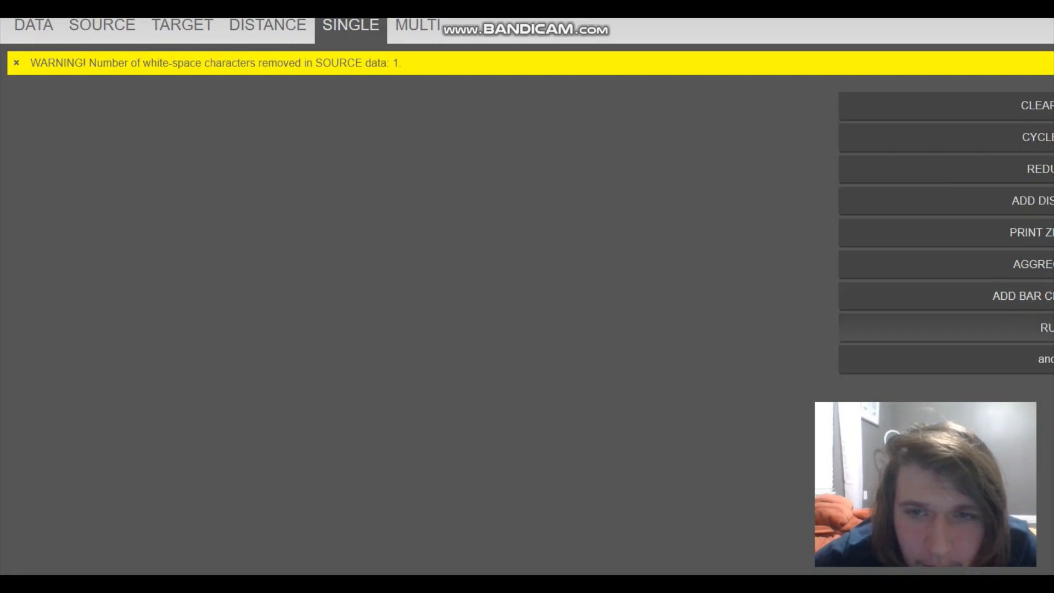
click(1046, 328)
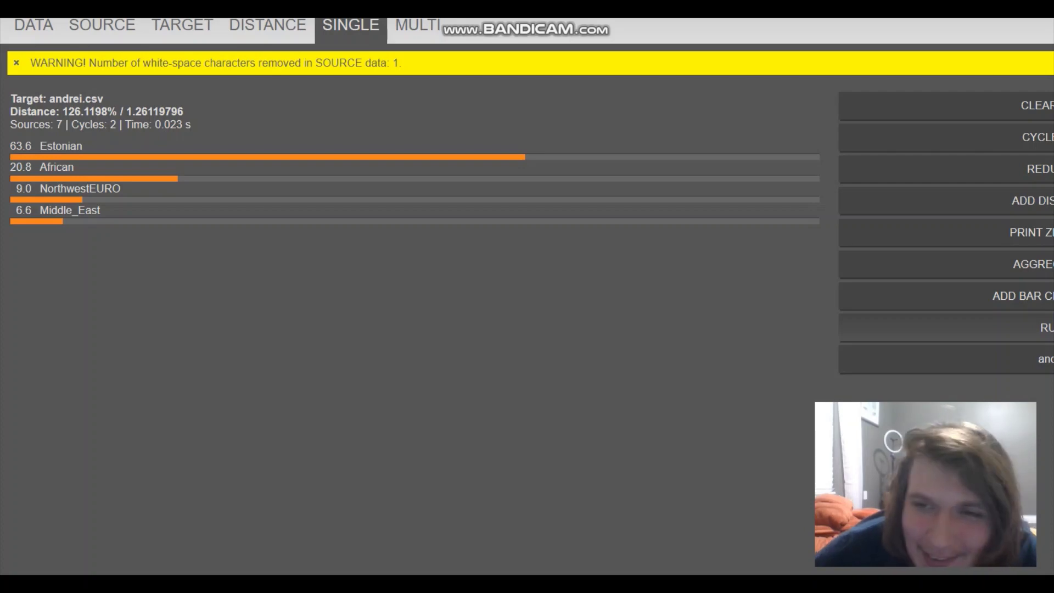
Rerun the single-target model for andrei.csv with ADC at 0.5x RC and again at 1x RC.
click(1030, 201)
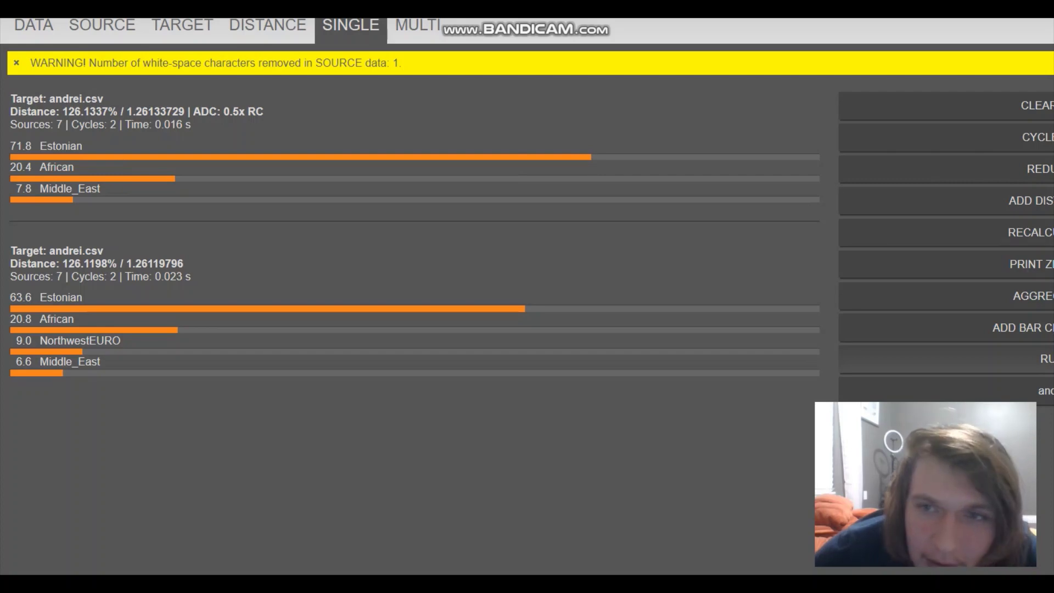
click(1031, 201)
click(1043, 359)
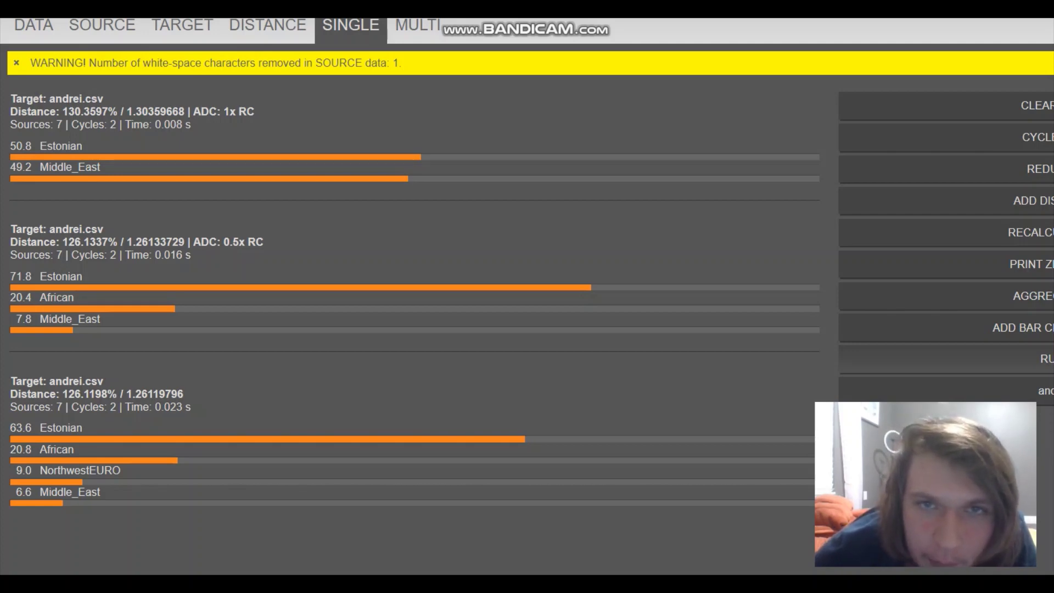
Switch to the GitHub profile page, open the NOSH-Nose-shape-tool- repository and review its files and readme.
key(ctrl+Tab)
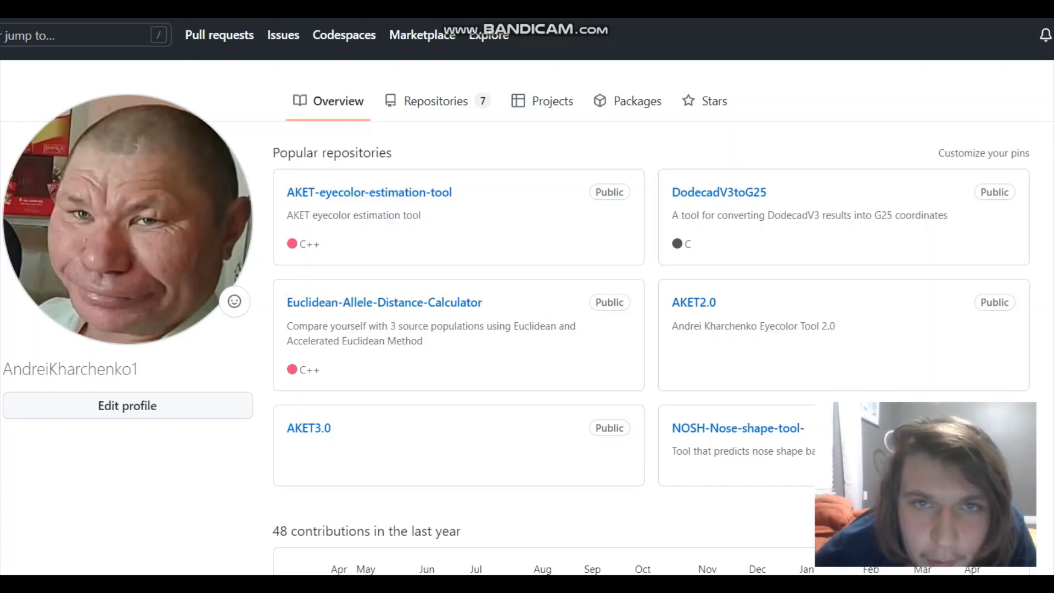
scroll(527, 296, down, 2)
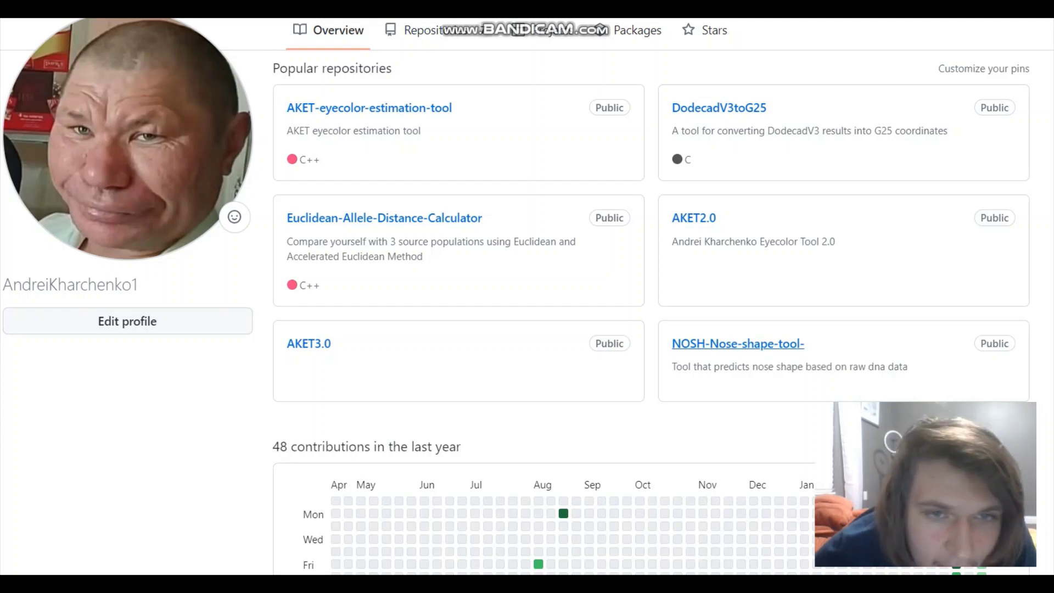
click(737, 343)
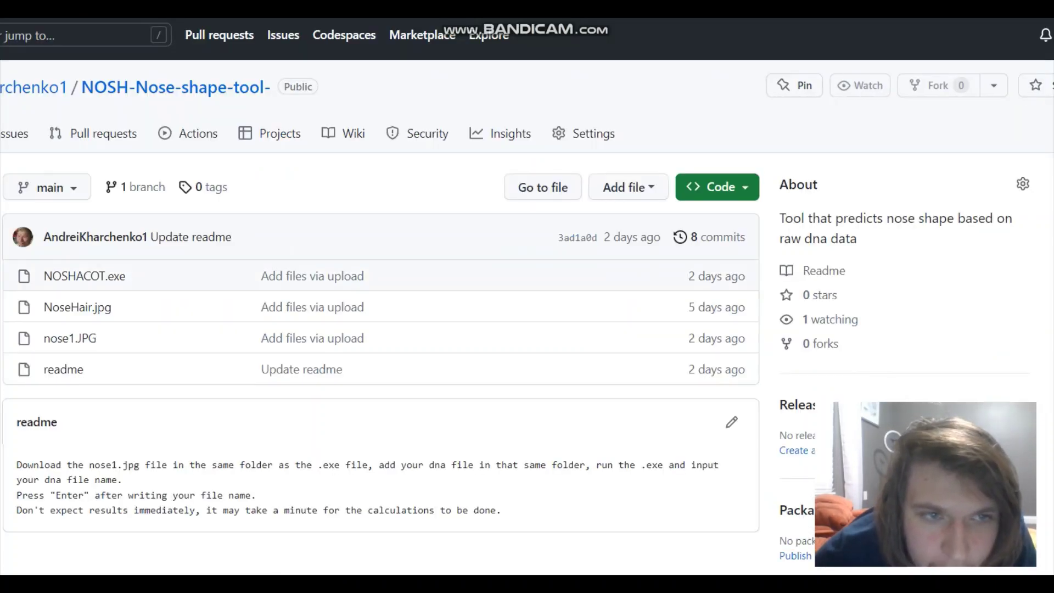
scroll(527, 296, down, 1)
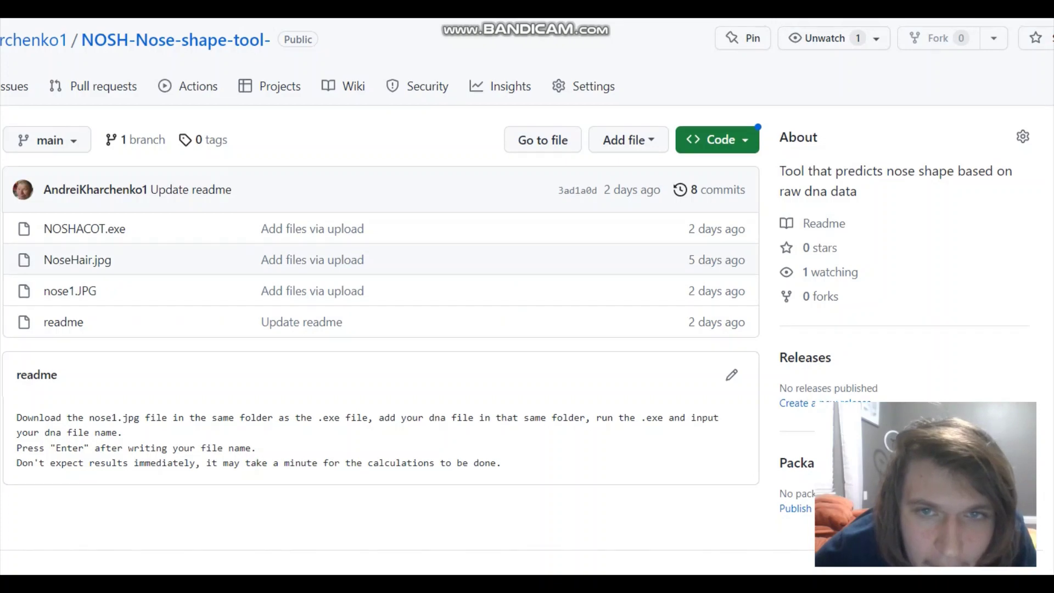
scroll(527, 297, up, 1)
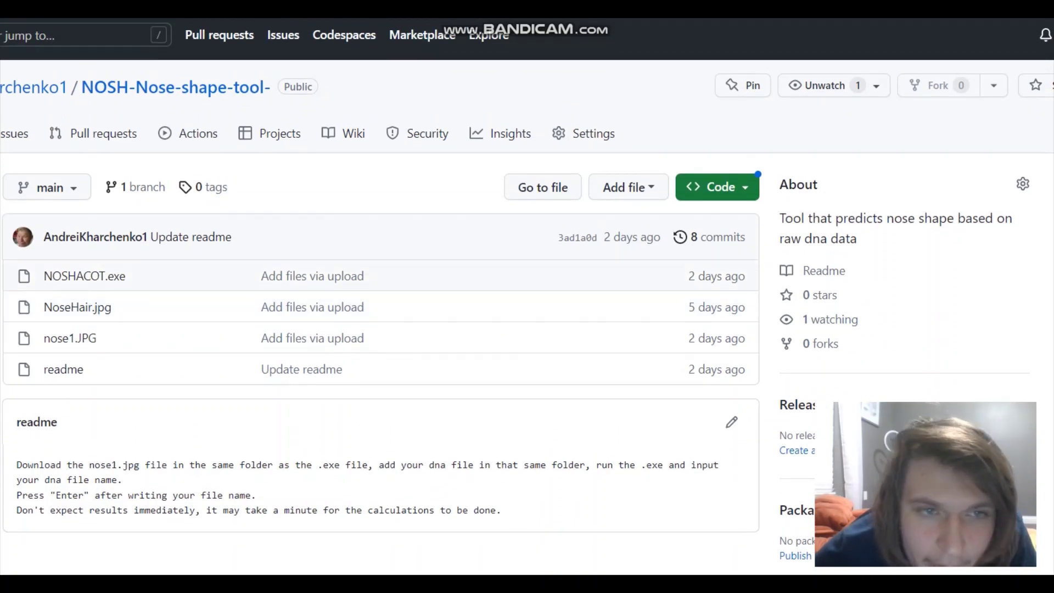